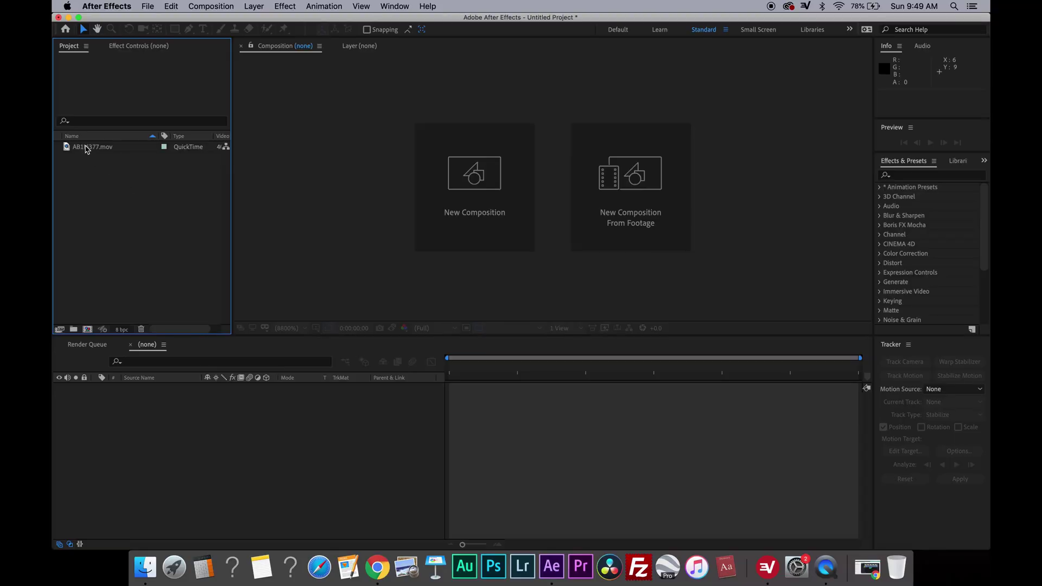
Build the AB1I6377 composition from the imported AB1I6377.mov beach clip
left_click_drag(86, 150, 85, 326)
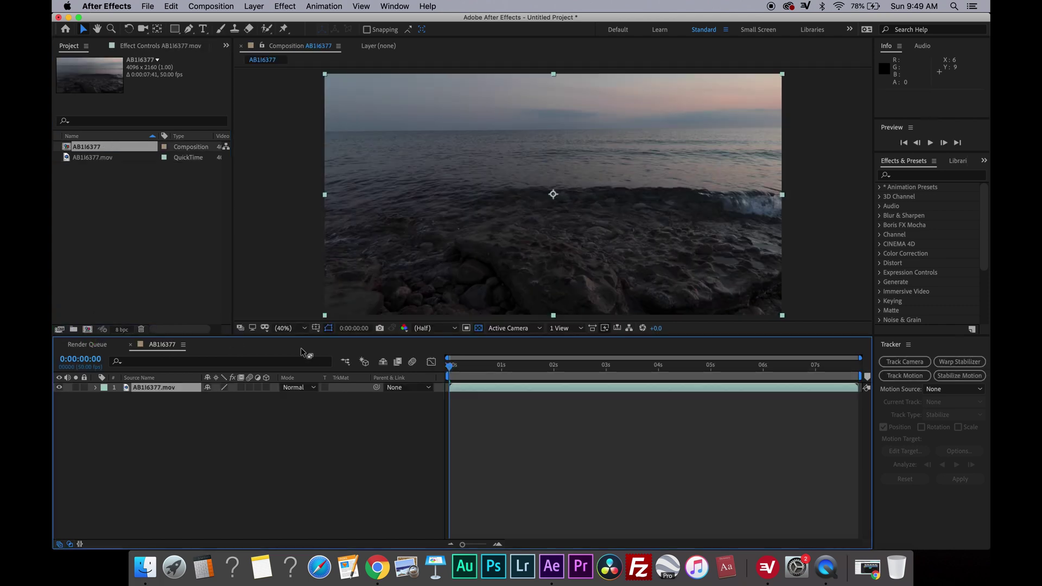
Move to about 1.5 seconds and apply Warp Stabilizer VFX to the AB1I6377.mov layer
left_click(450, 368)
left_click_drag(450, 368, 528, 368)
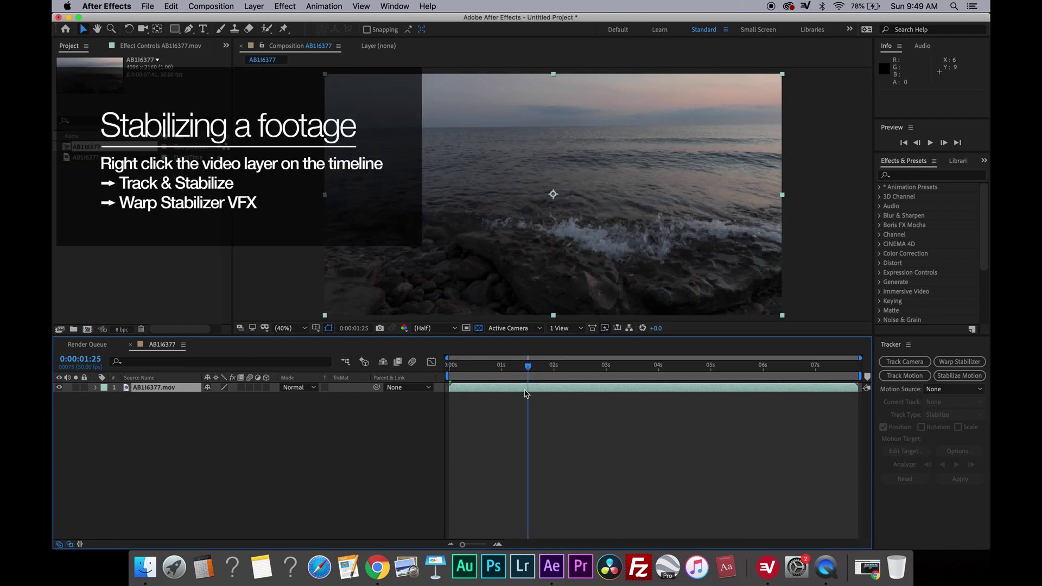
right_click(525, 393)
mouse_move(607, 436)
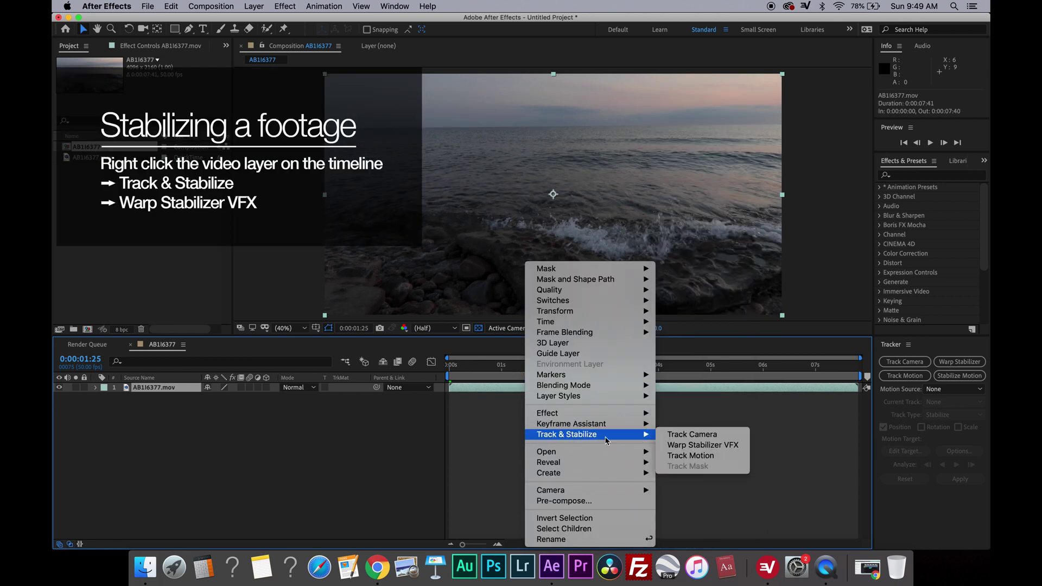
left_click(699, 451)
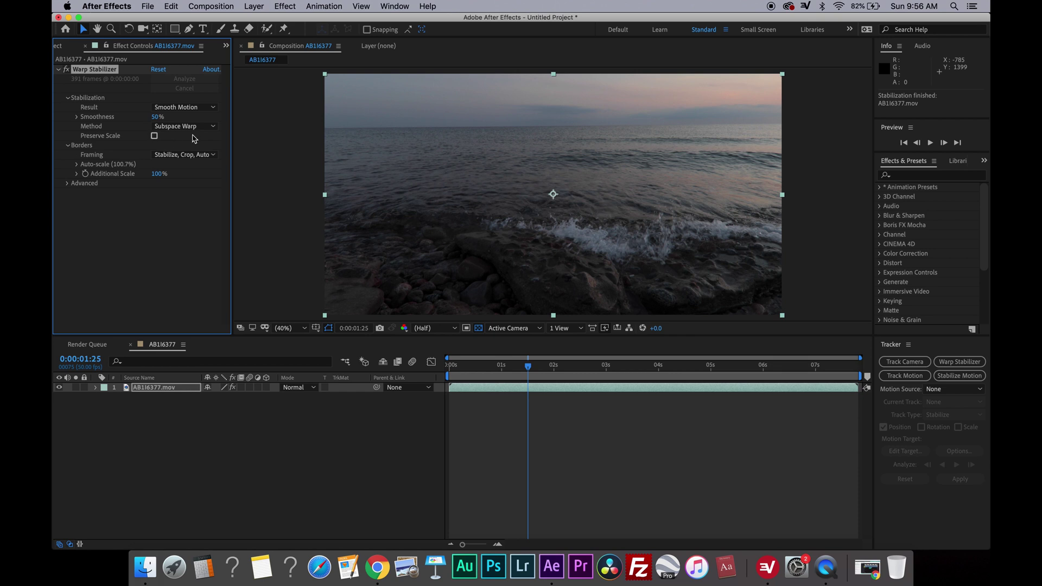
Set Warp Stabilizer Result to No Motion and compare the clip with the effect toggled
mouse_move(457, 367)
left_mouse_down()
mouse_move(809, 381)
mouse_move(468, 365)
left_mouse_up()
left_click(165, 108)
left_click(170, 129)
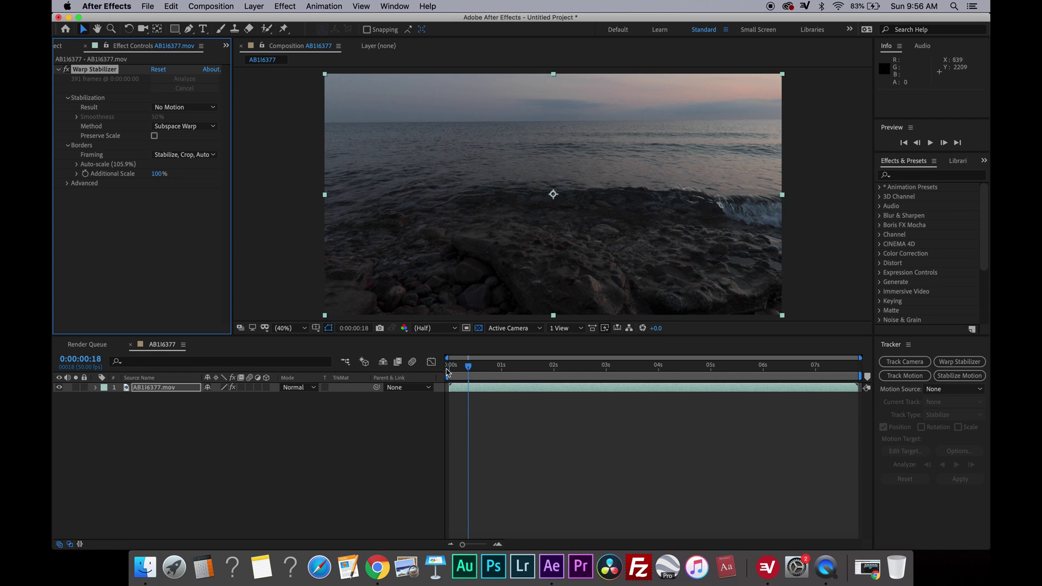
left_click(66, 69)
left_click_drag(450, 369, 344, 365)
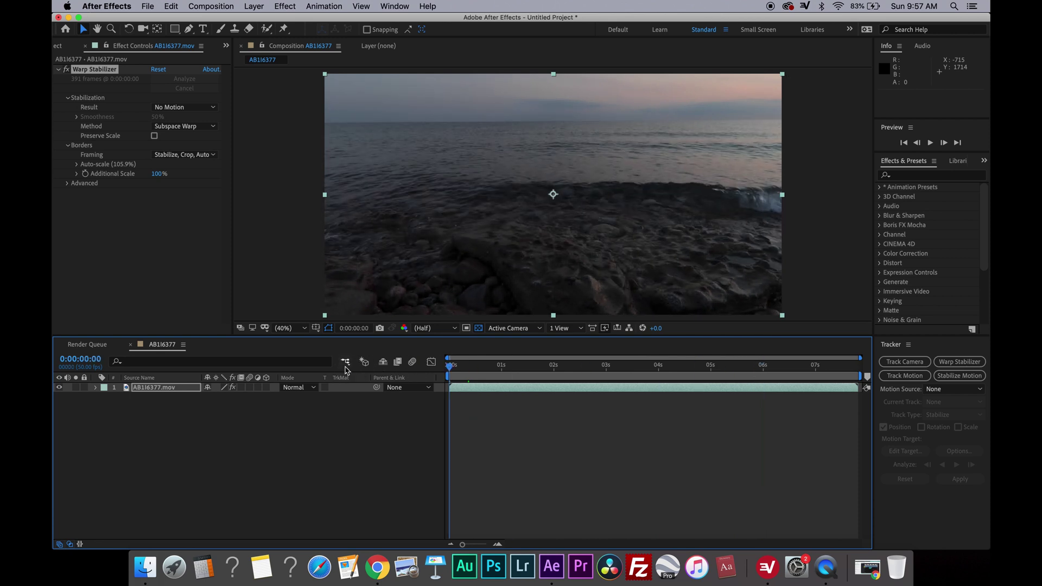
left_click_drag(491, 368, 543, 362)
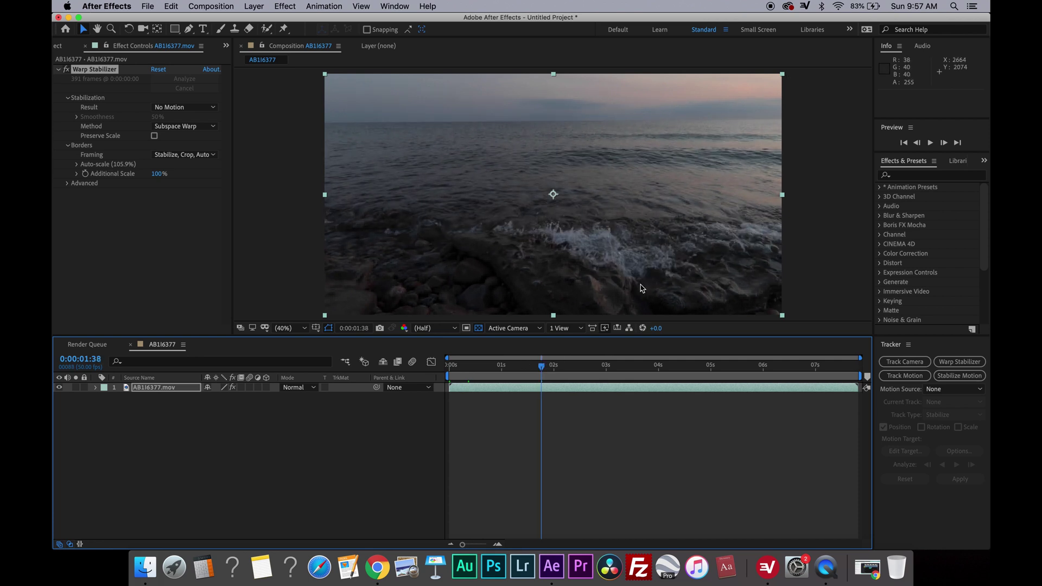
left_click(559, 441)
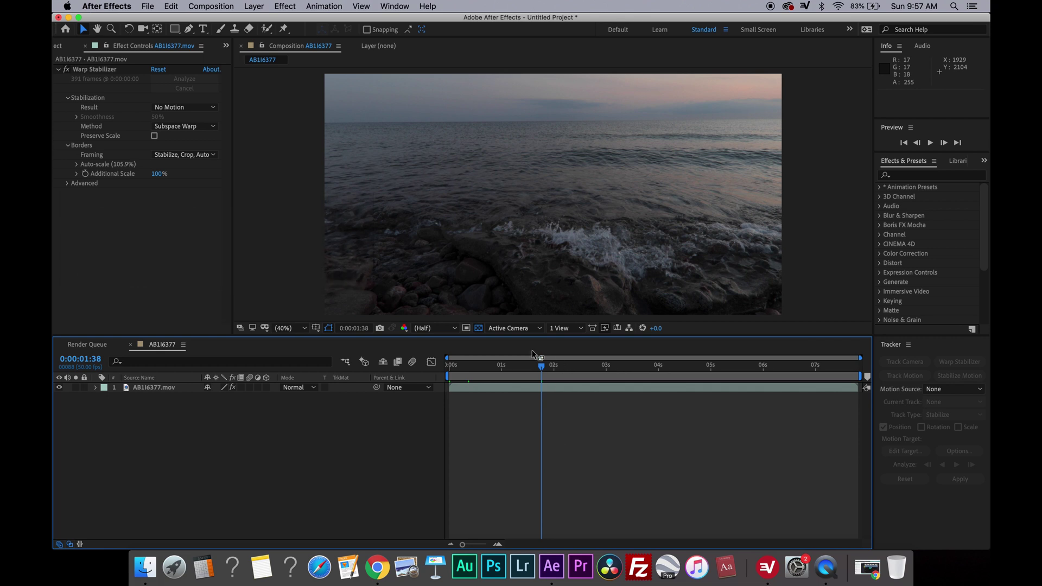
left_click(515, 388)
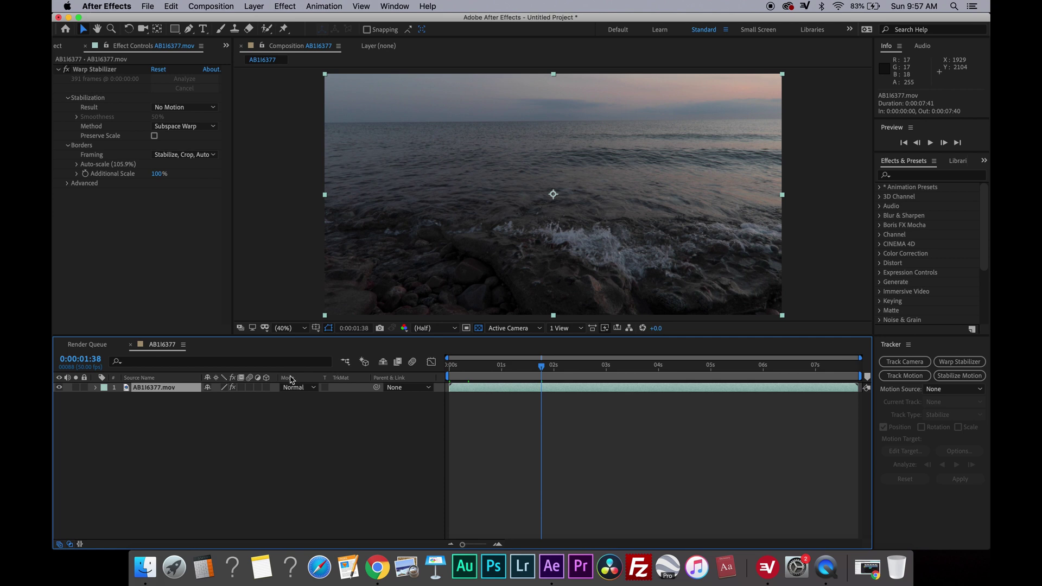
Duplicate the AB1I6377.mov layer with Cmd+D and bring up Effect > Color Correction
key("super+d")
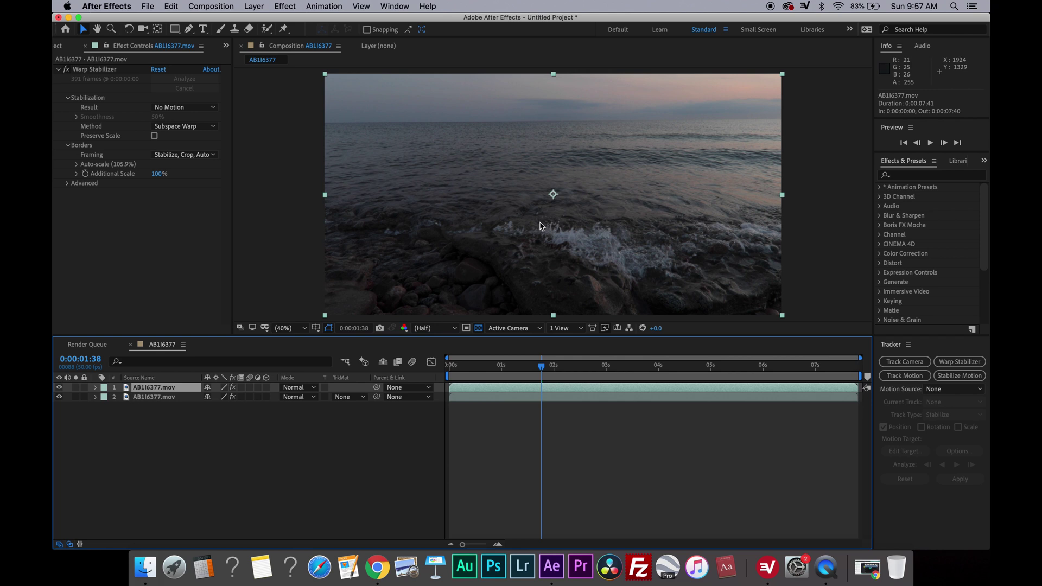
left_click(285, 6)
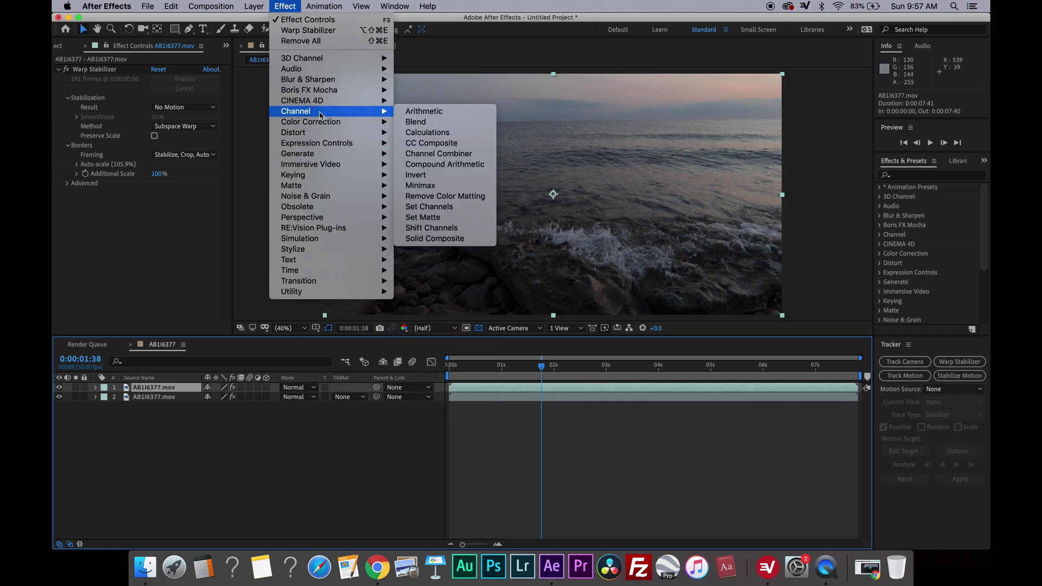
mouse_move(323, 123)
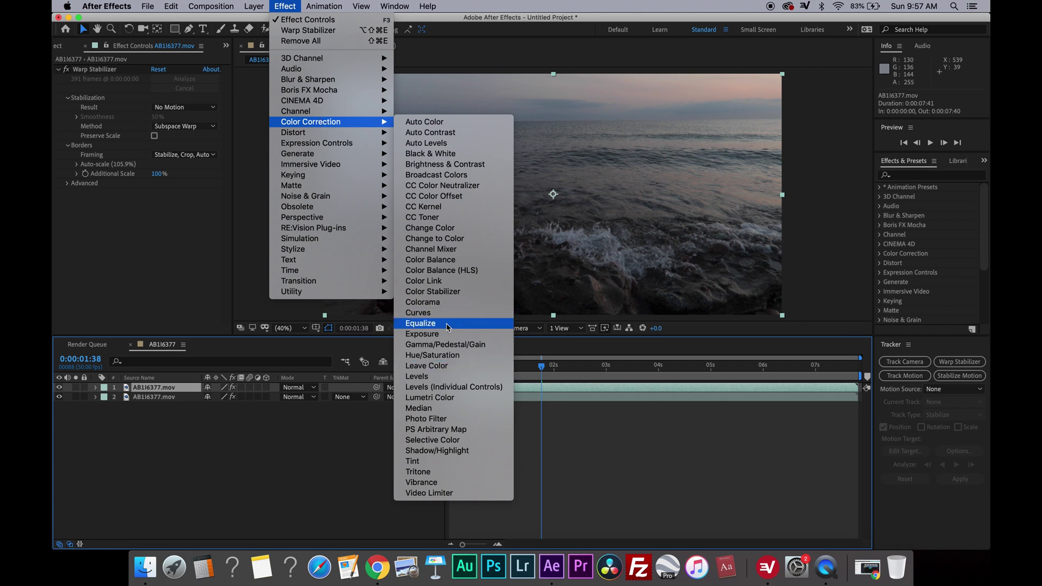
Apply Levels and tune it to Input Black 5, Input White 238 and Gamma 0.92
left_click(437, 378)
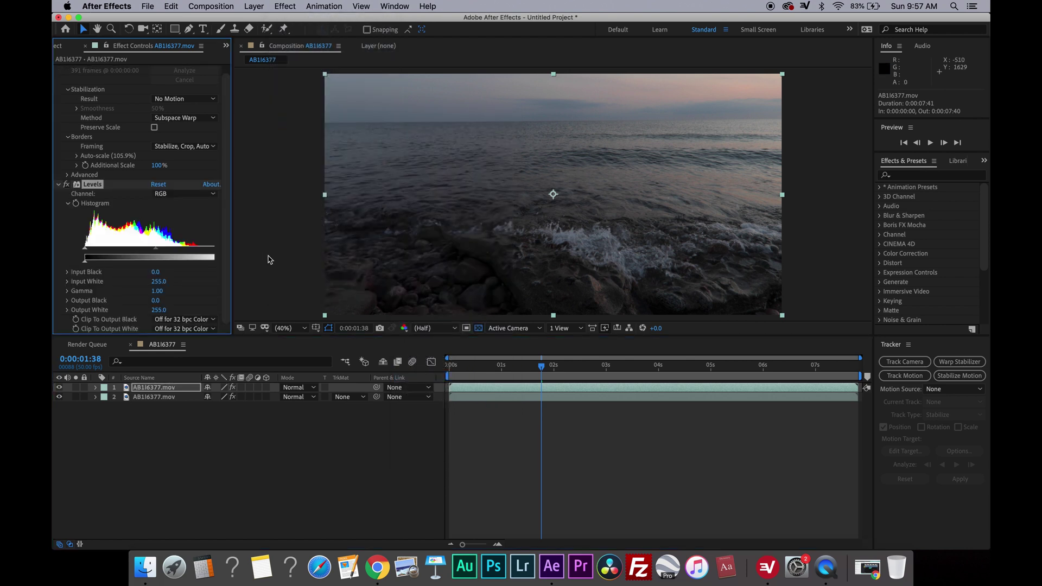
left_click_drag(230, 249, 275, 250)
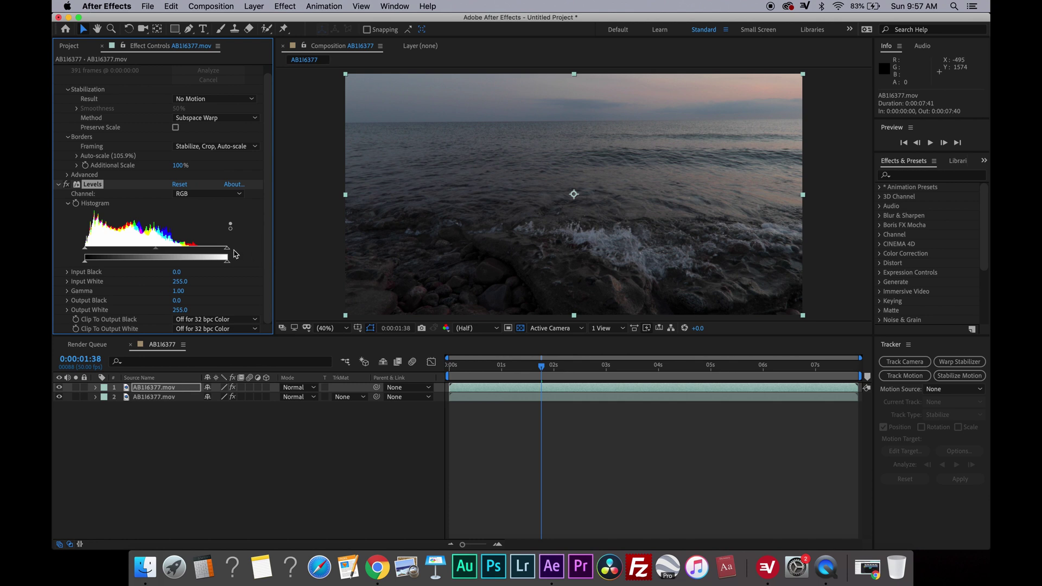
mouse_move(227, 251)
left_mouse_down()
mouse_move(197, 249)
mouse_move(227, 250)
left_mouse_up()
mouse_move(157, 250)
left_mouse_down()
mouse_move(165, 251)
mouse_move(144, 249)
left_mouse_up()
left_click_drag(85, 251, 161, 253)
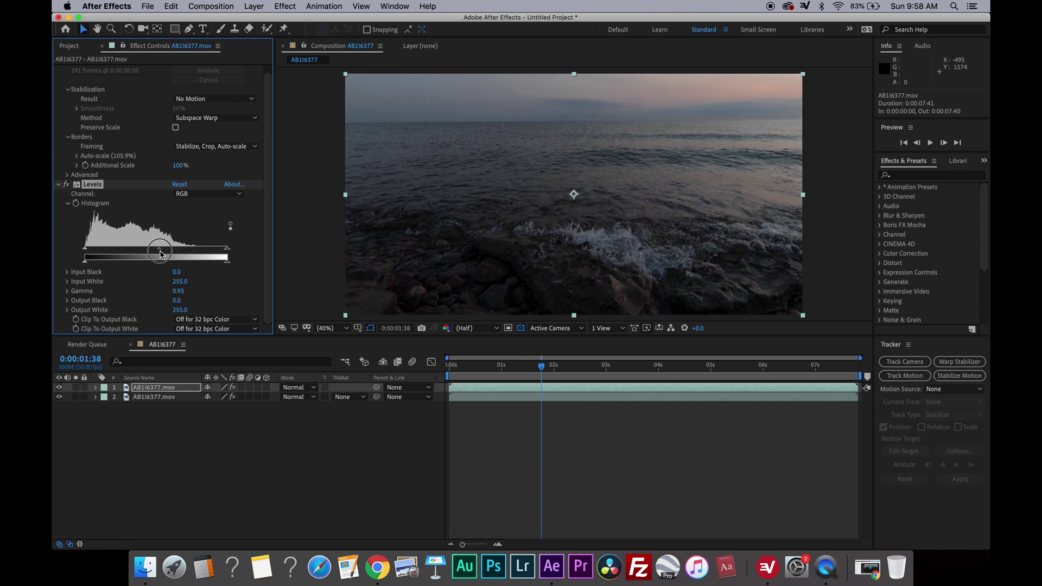
left_click_drag(160, 253, 159, 254)
left_click_drag(228, 251, 220, 253)
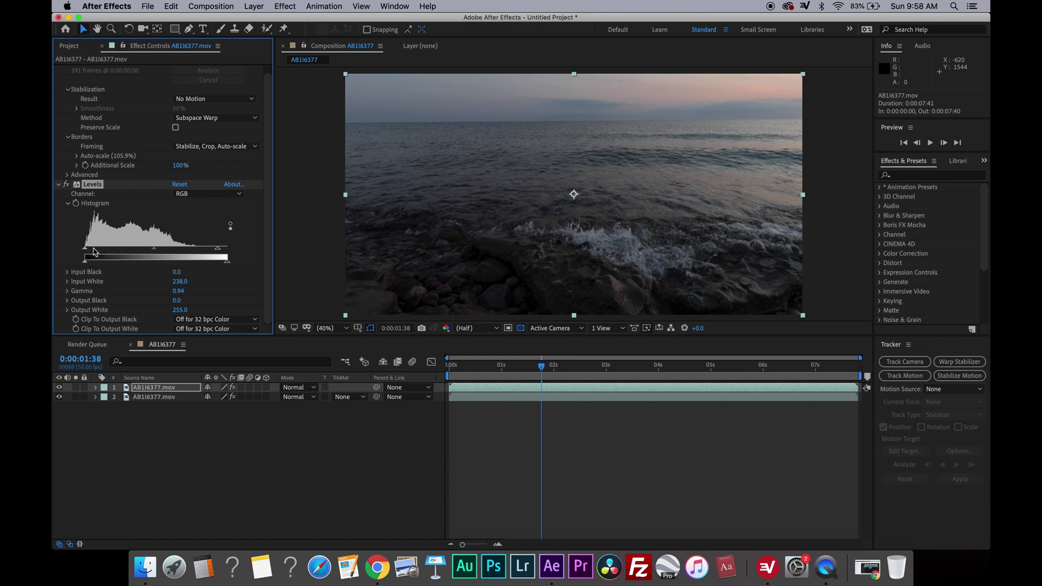
left_click_drag(86, 249, 86, 250)
left_click(155, 250)
left_click_drag(156, 251, 158, 251)
Toggle Levels off and on to compare the image before and after
left_click(66, 185)
left_click(66, 186)
left_click(67, 185)
left_click(66, 185)
Add Color Balance and set Midtone Red/Green/Blue Balance to -10, -5, 10
left_click(285, 6)
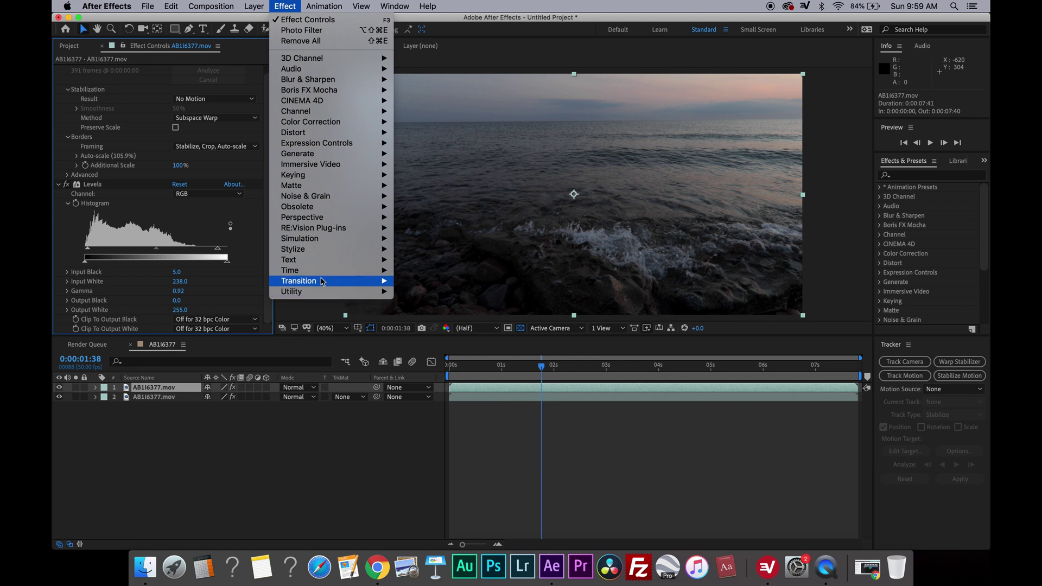
mouse_move(317, 122)
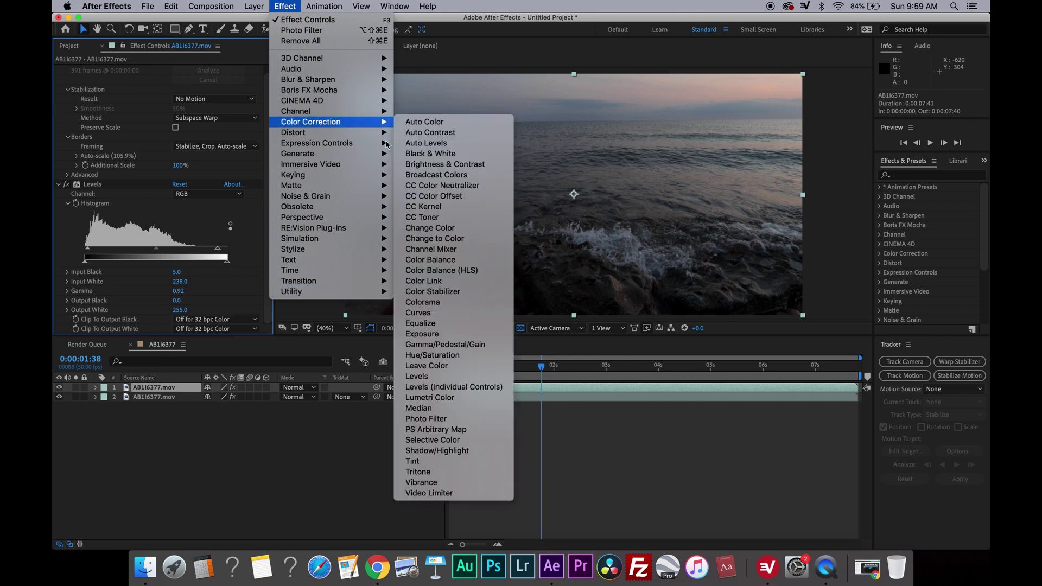
left_click(472, 266)
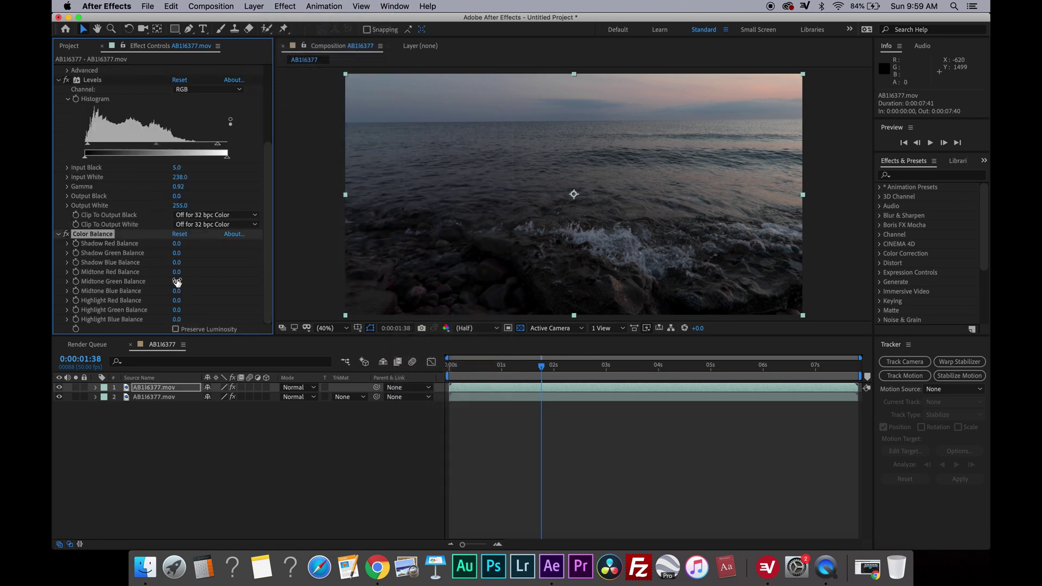
left_click_drag(178, 293, 181, 290)
left_click_drag(178, 272, 178, 283)
Set Shadow Red/Green/Blue Balance to -3, -1, 4
left_click(179, 263)
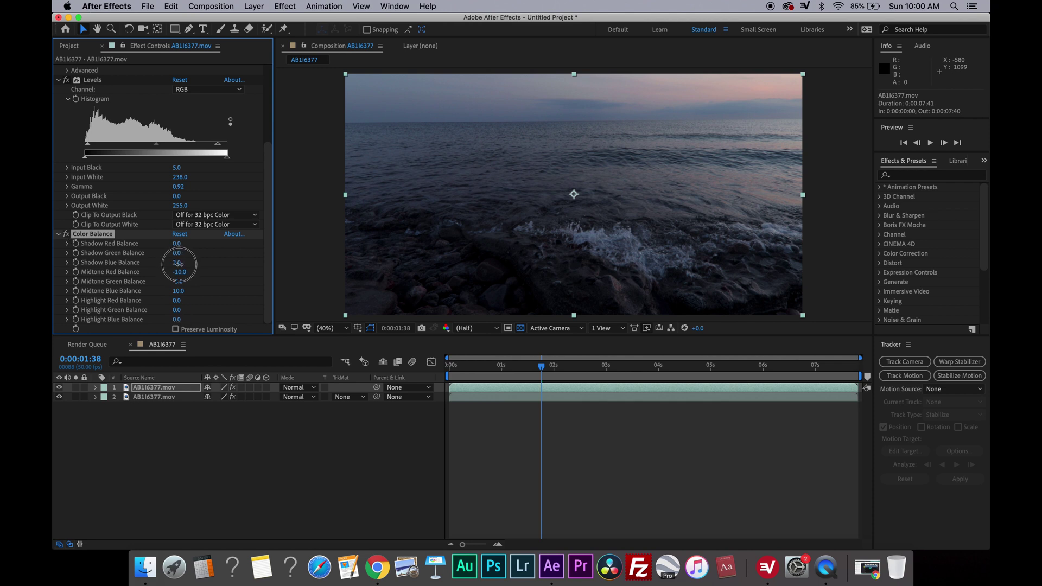
left_click_drag(174, 244, 185, 248)
left_click_drag(176, 254, 178, 256)
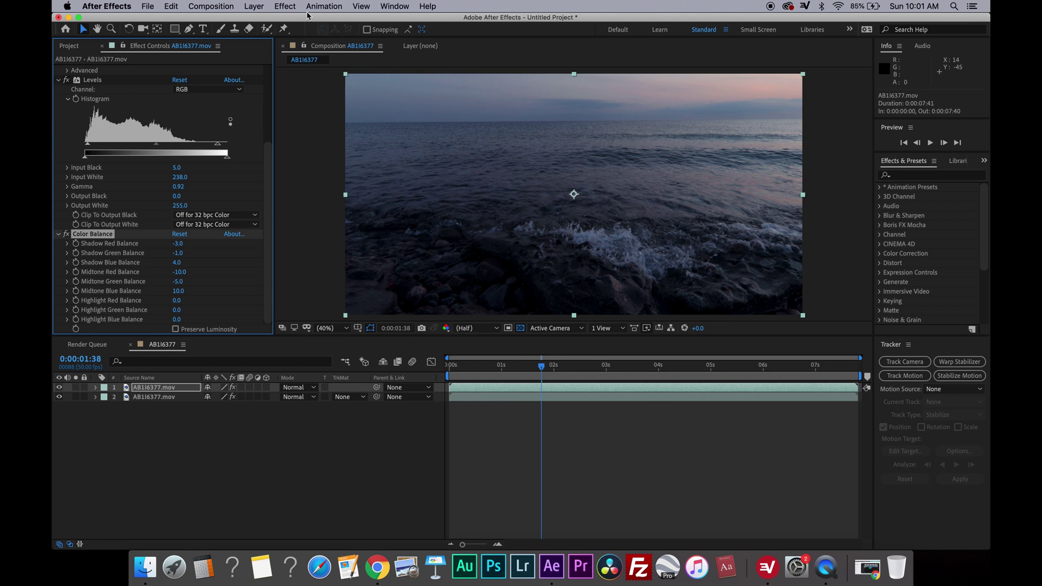
Add a new solid layer, Black Solid 1, to the composition
left_click(254, 7)
mouse_move(260, 22)
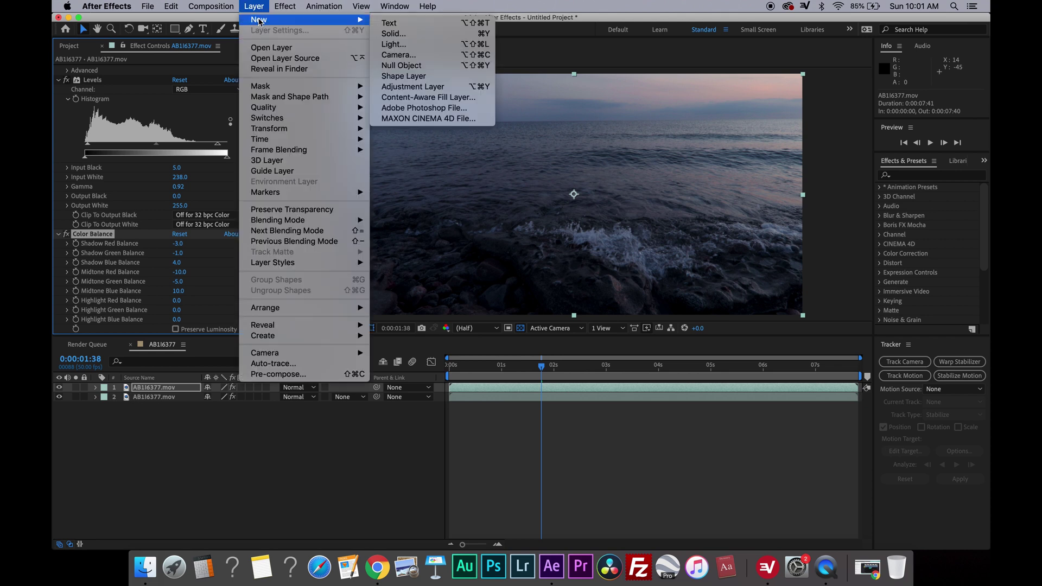
left_click(406, 35)
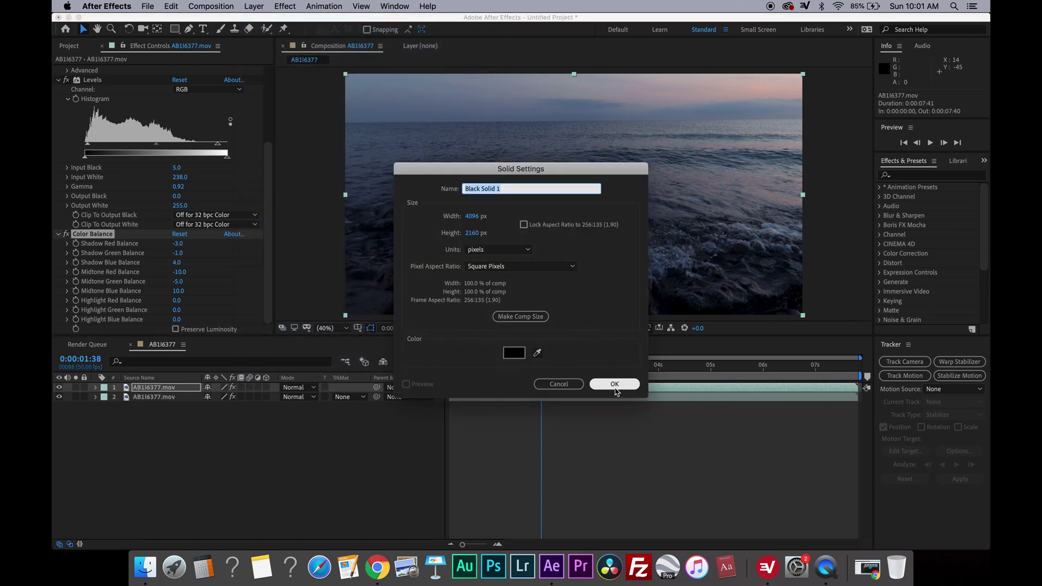
left_click(614, 384)
Fill the solid with a radial Gradient Ramp and swap its start and end colours
left_click(285, 6)
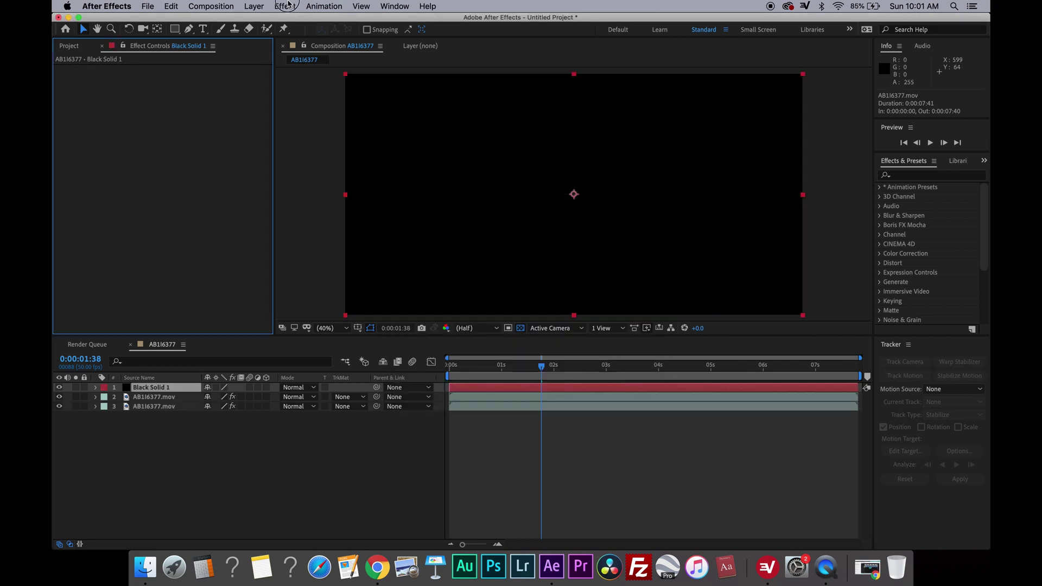
mouse_move(327, 205)
mouse_move(326, 154)
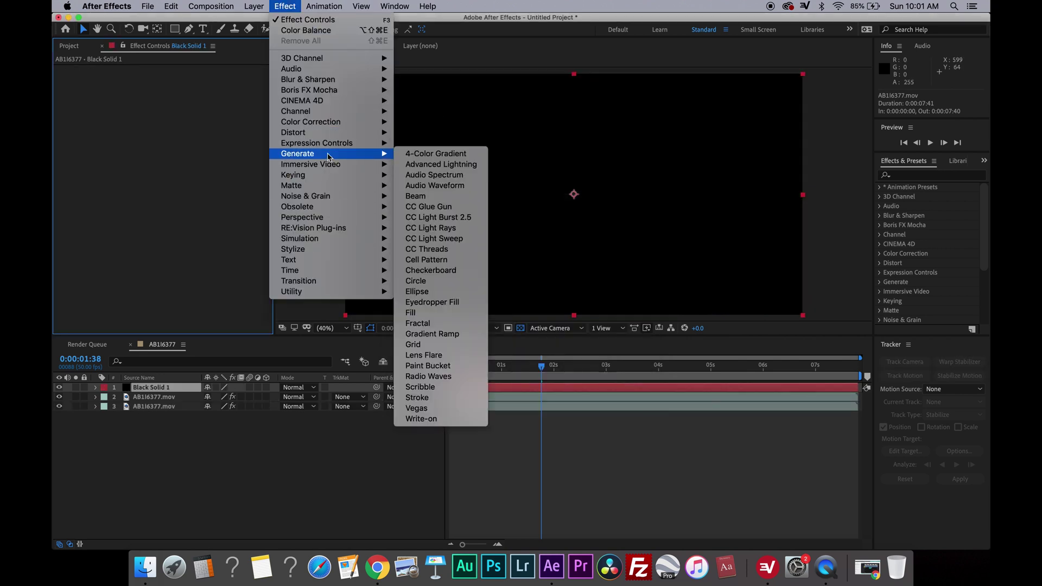
left_click(445, 337)
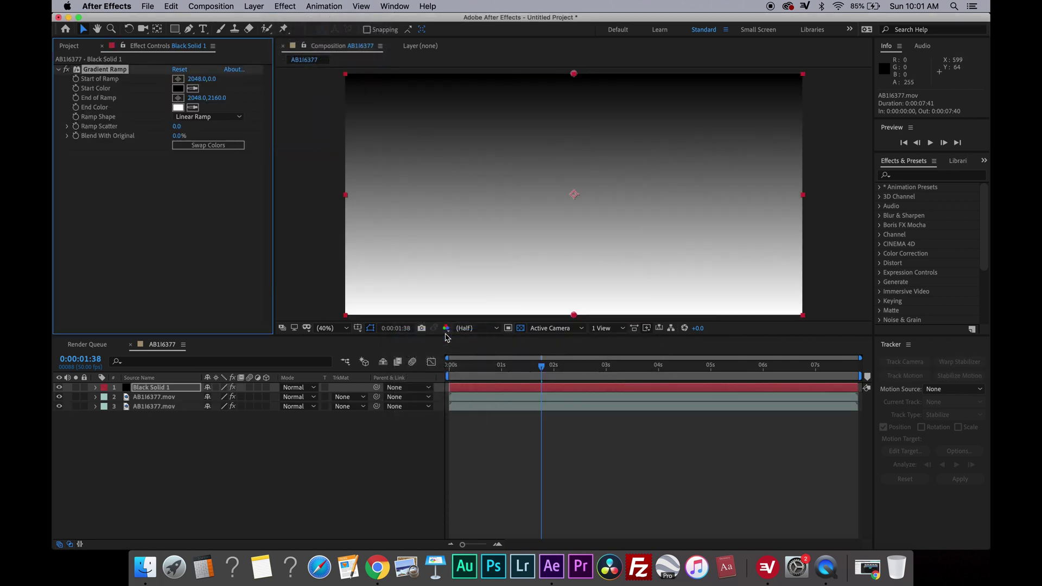
left_click(201, 117)
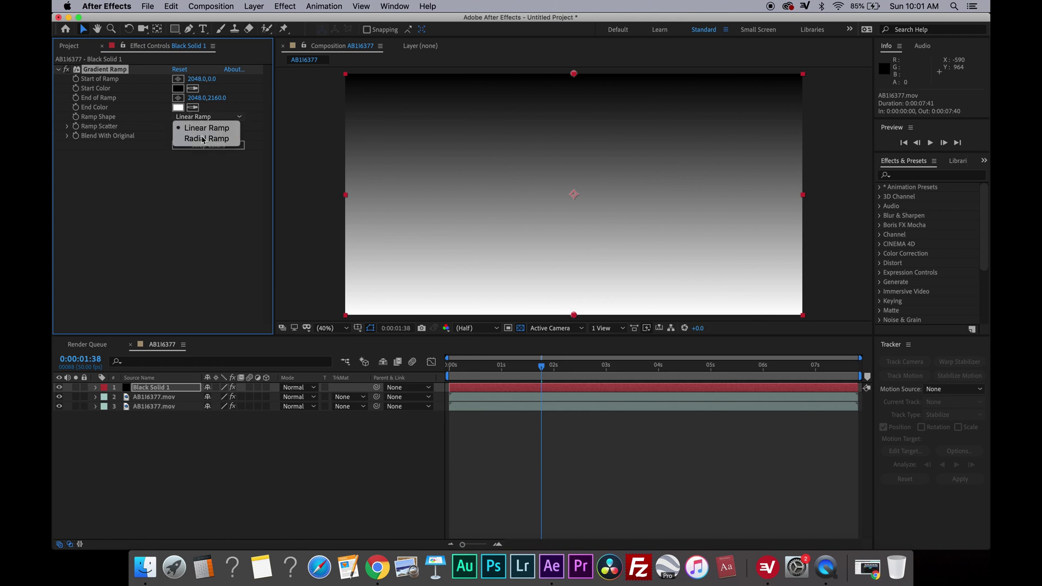
left_click(203, 138)
left_click(204, 145)
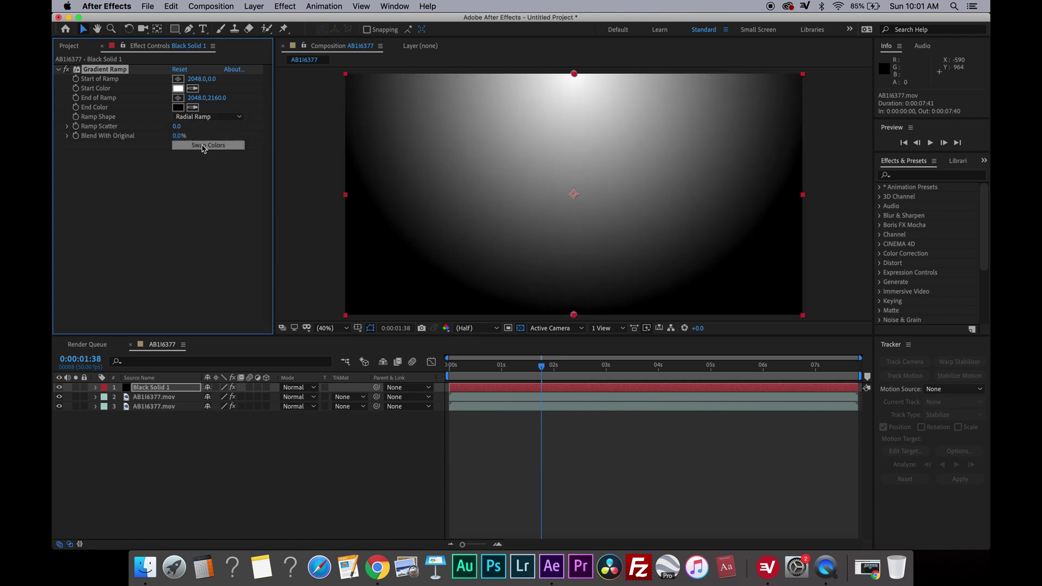
Place the ramp start in the top-right corner and set the layer mode to Classic Color Dodge
left_click(178, 79)
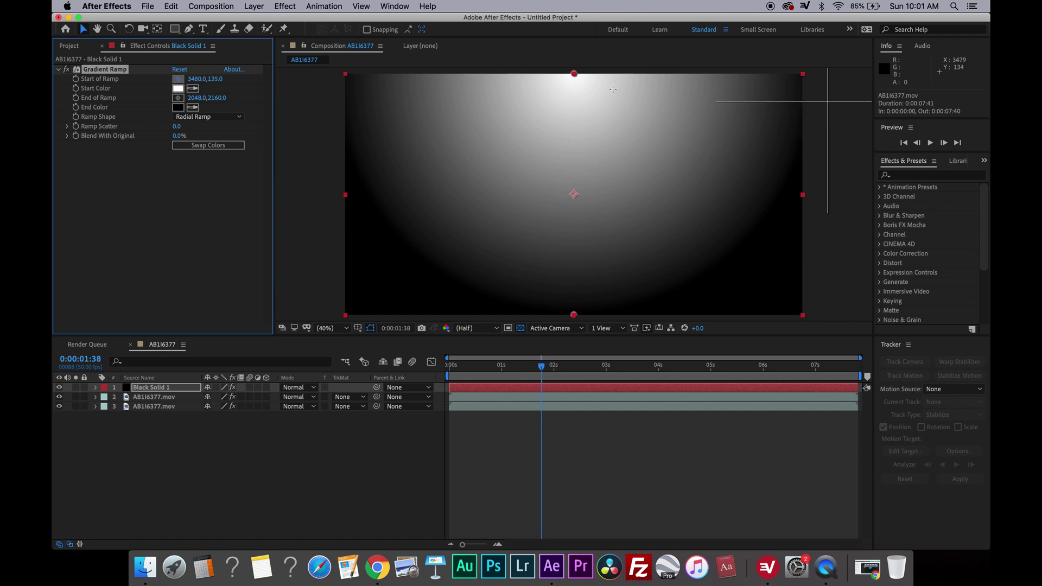
left_click(833, 89)
left_click_drag(832, 89, 857, 80)
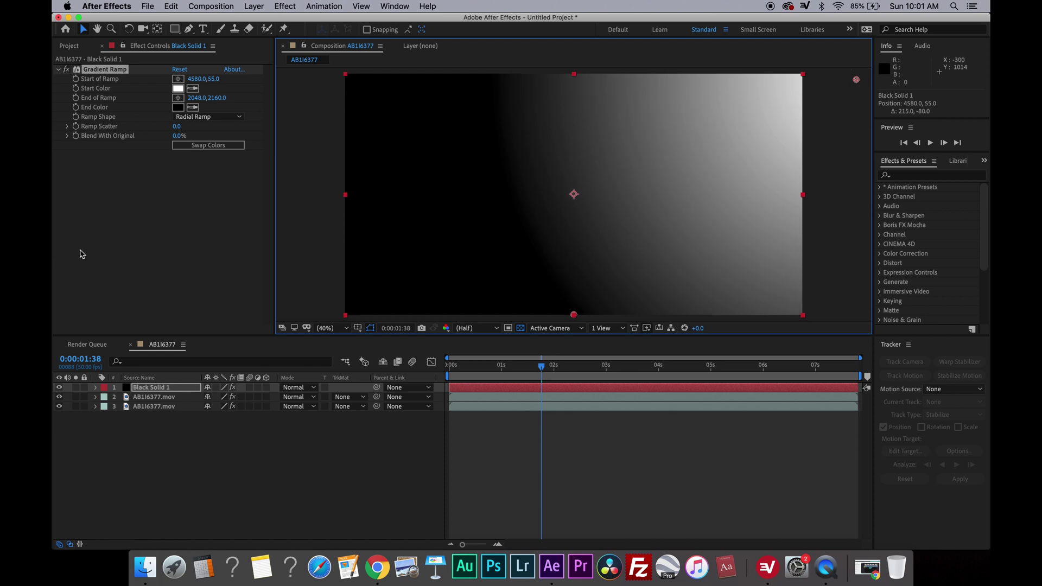
left_click(298, 388)
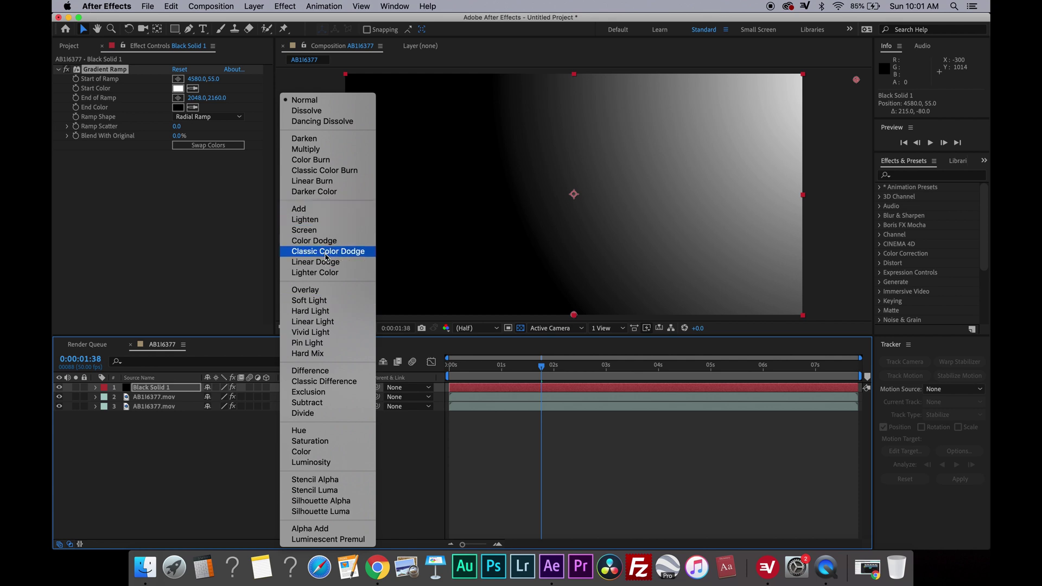
left_click(326, 255)
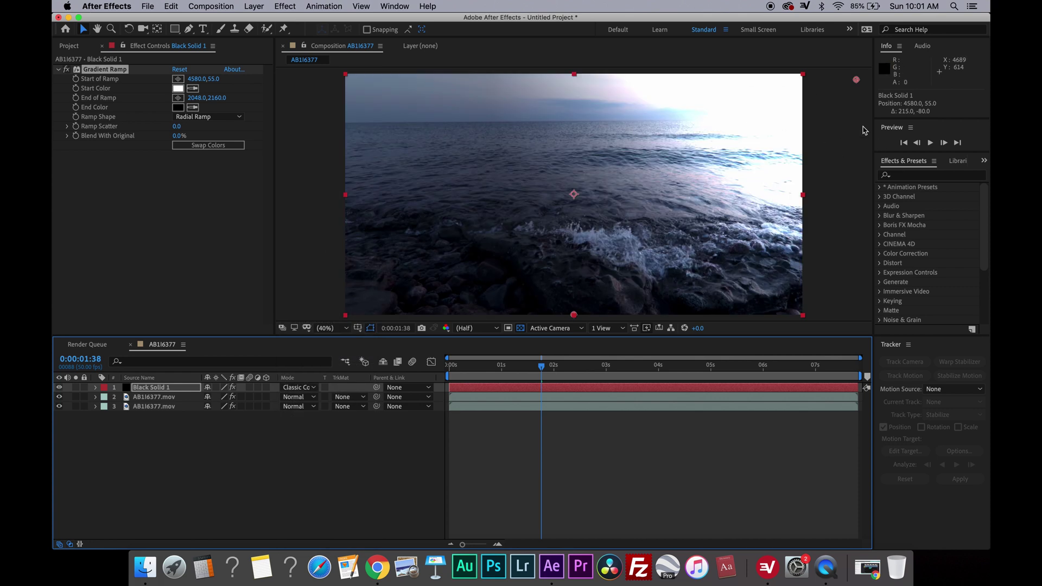
Nudge the ramp start up-right and set the Start Color to burnt orange #A4560F
left_click_drag(856, 80, 859, 77)
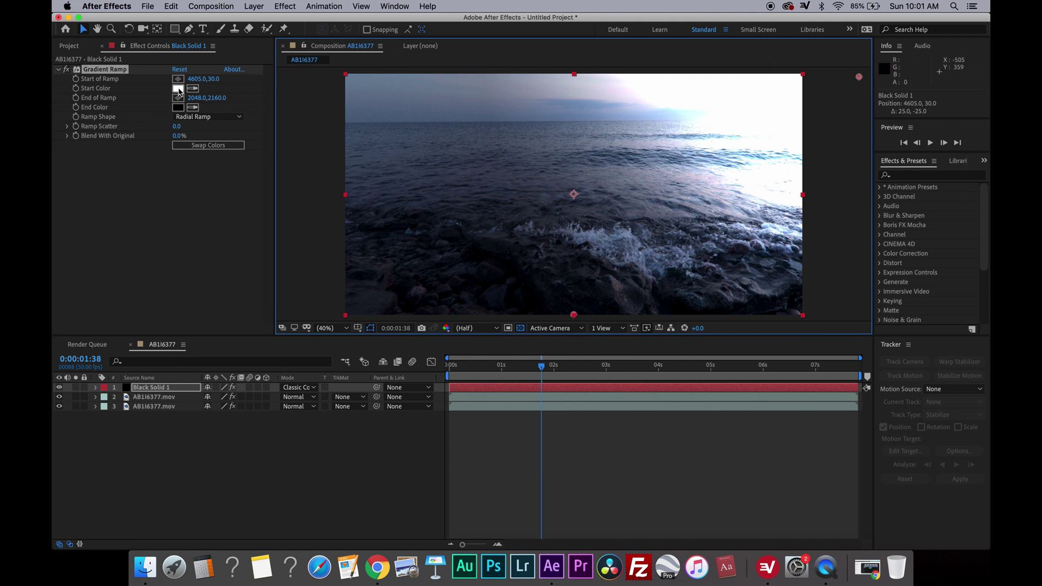
left_click(178, 90)
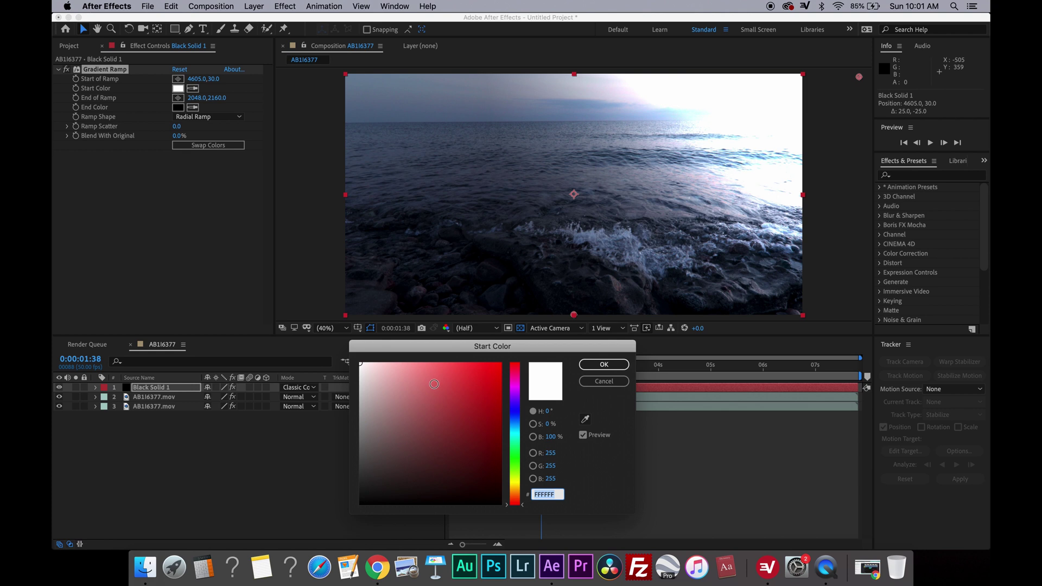
left_click_drag(506, 494, 525, 496)
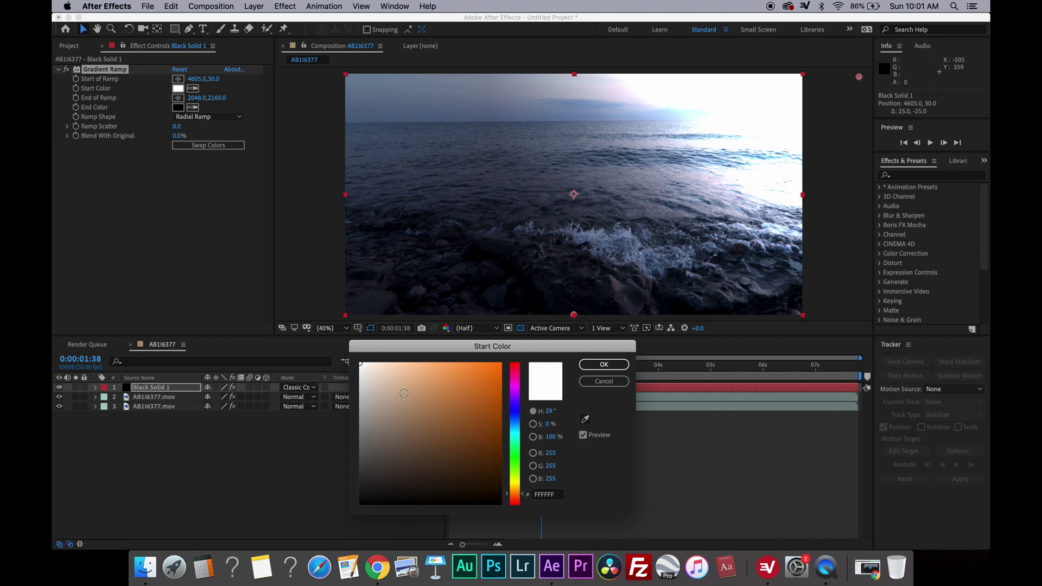
left_click_drag(360, 364, 489, 413)
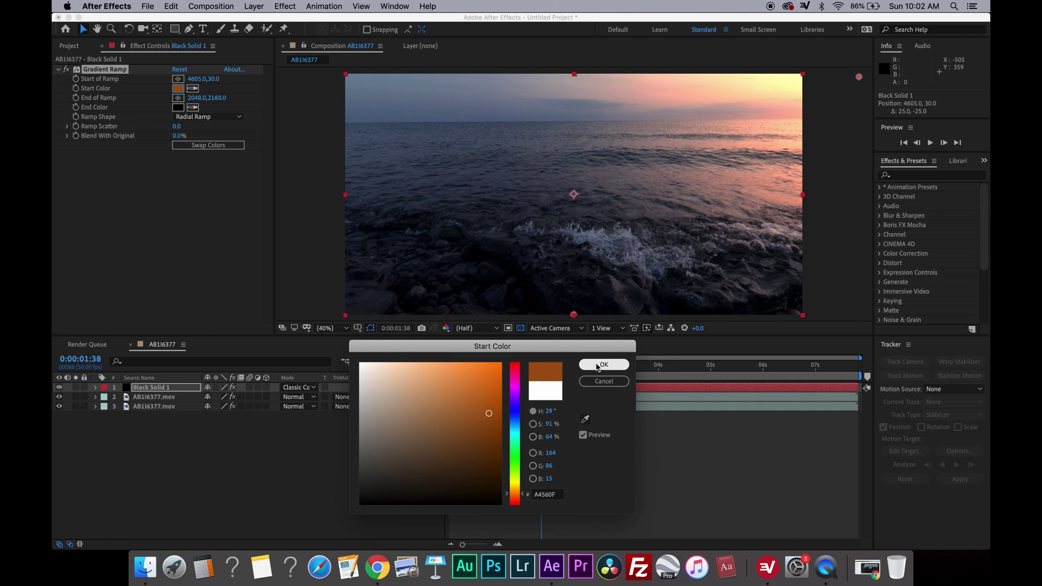
left_click(598, 366)
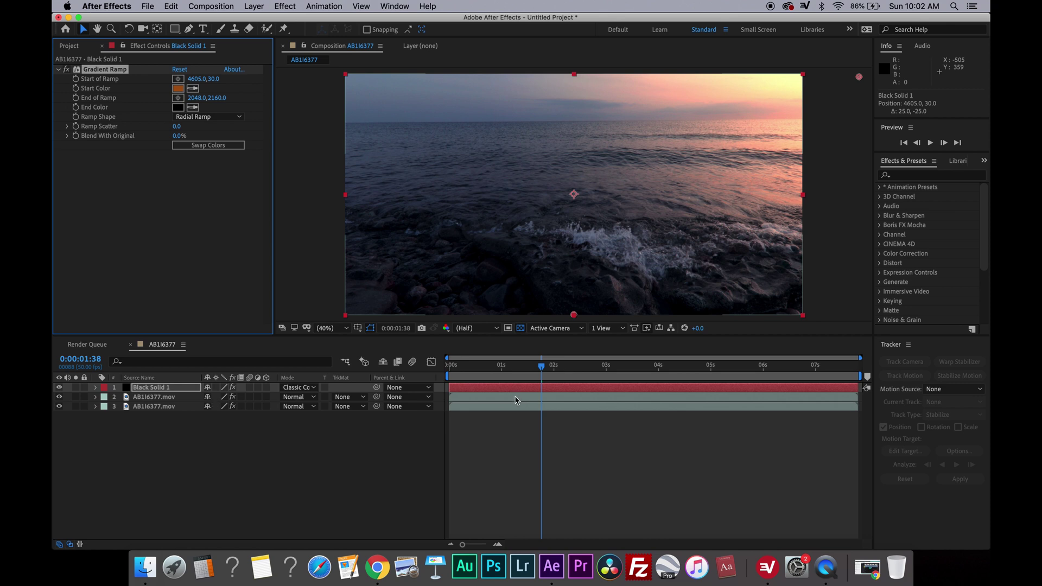
Rename the gradient layer Black Solid 1 to 'light color'
left_click(150, 388)
key("Return")
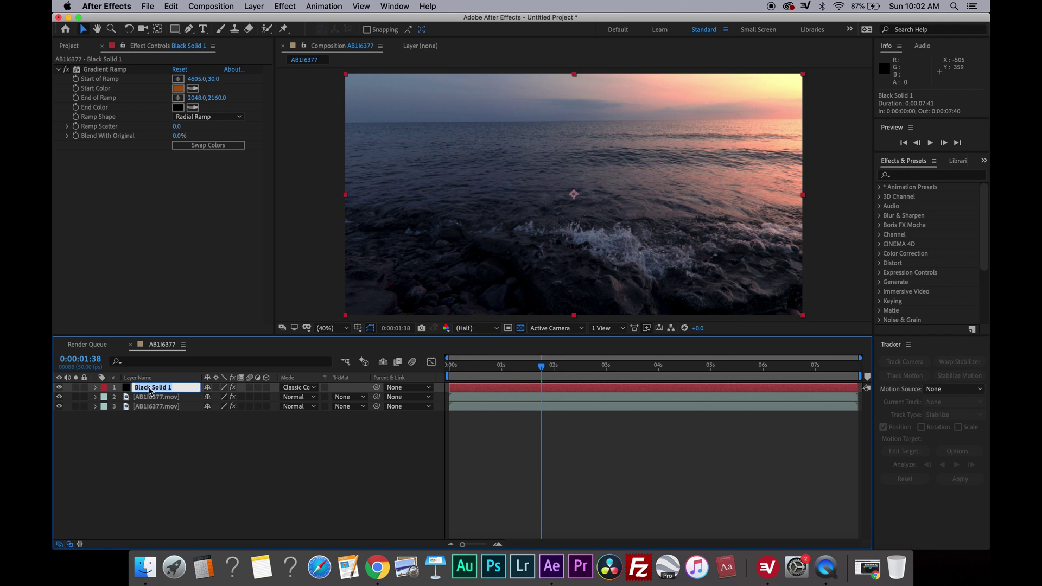
type("lig")
key("Return")
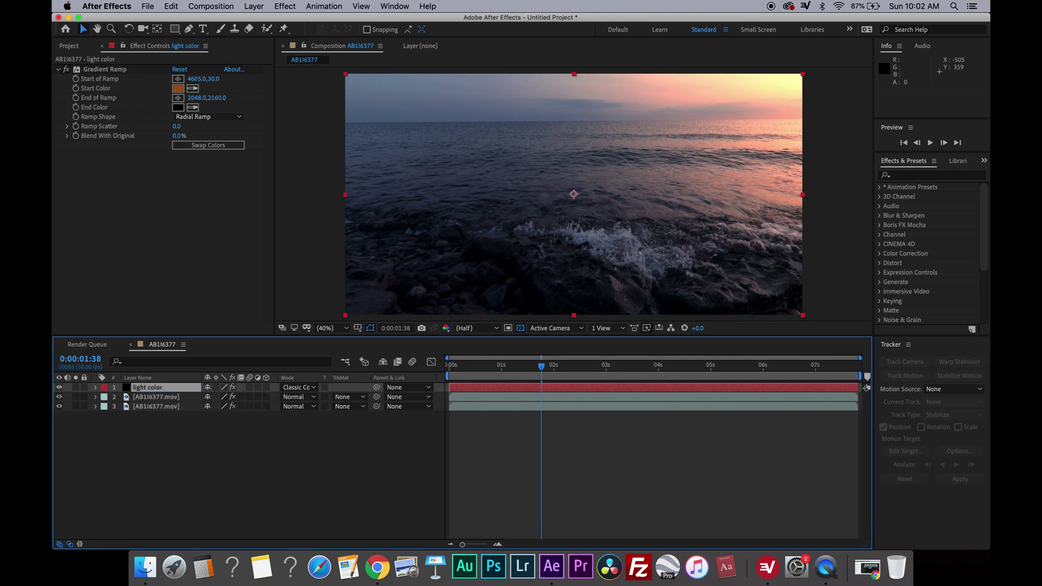
Add a new black solid, Black Solid 2, on top of the stack
left_click(254, 6)
mouse_move(259, 20)
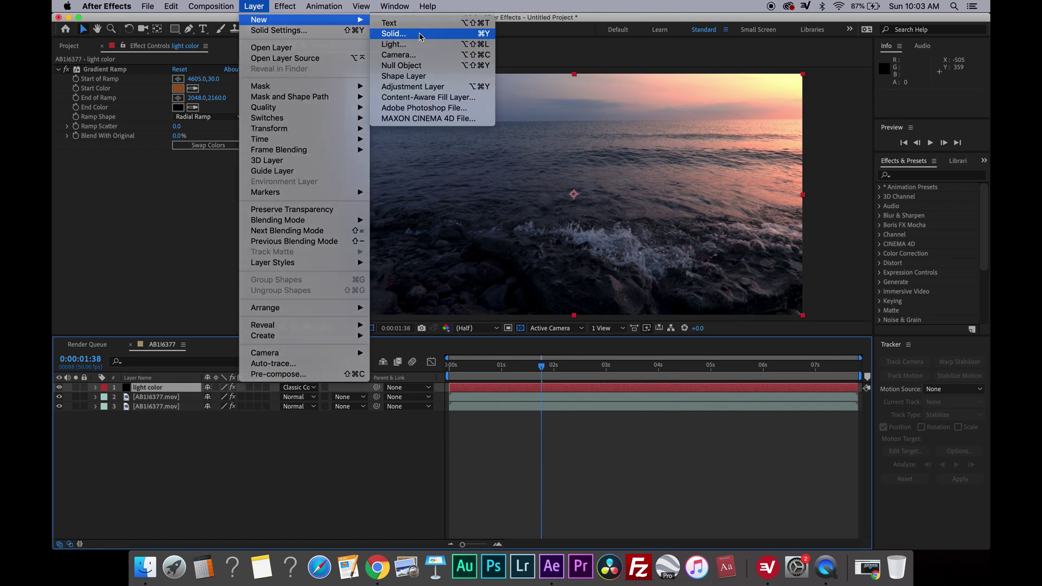
left_click(420, 34)
left_click(612, 383)
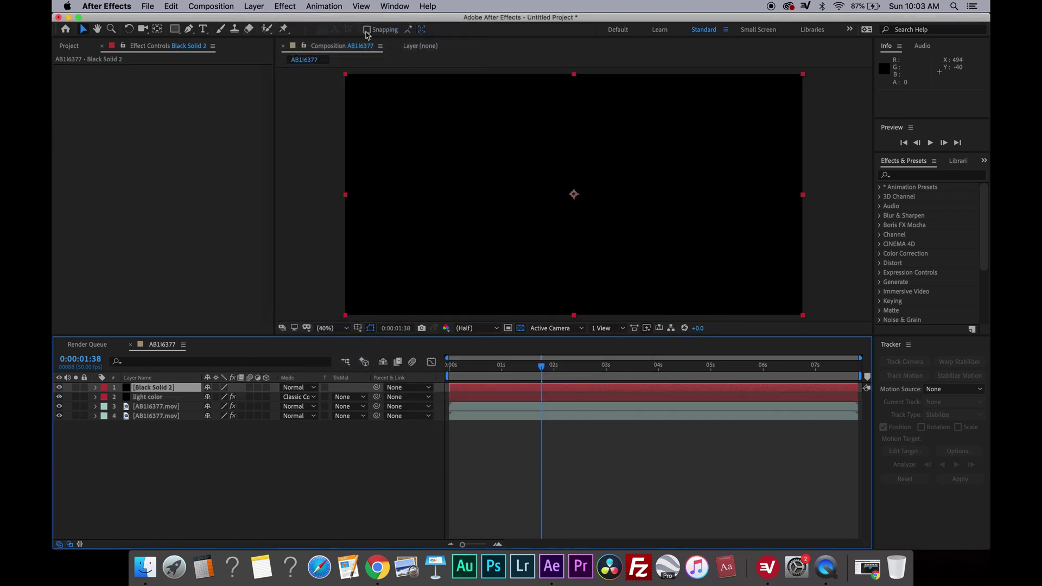
Apply Lens Flare to Black Solid 2 with the 105mm Prime lens type
left_click(292, 5)
mouse_move(326, 153)
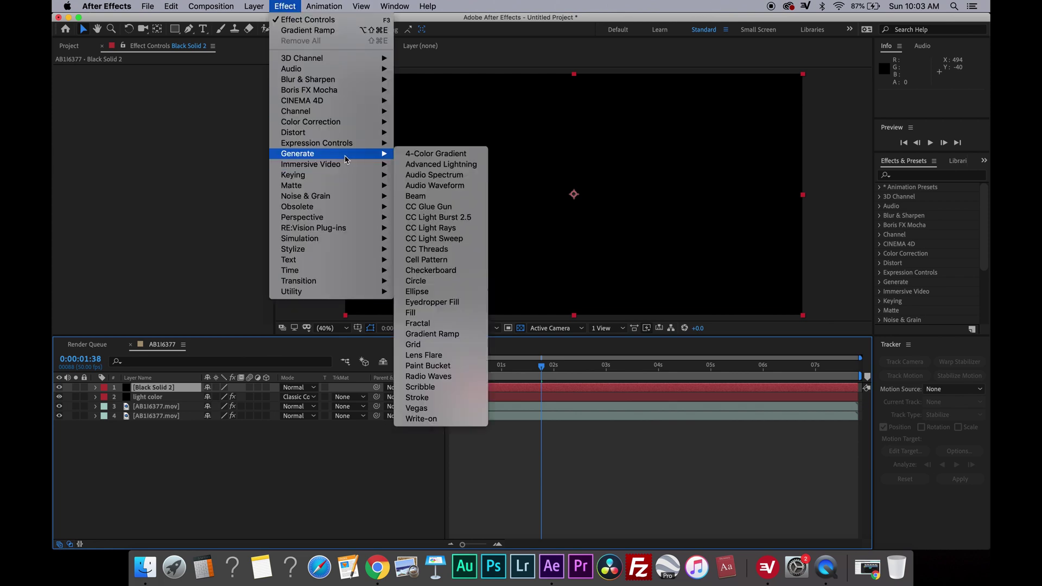
left_click(450, 355)
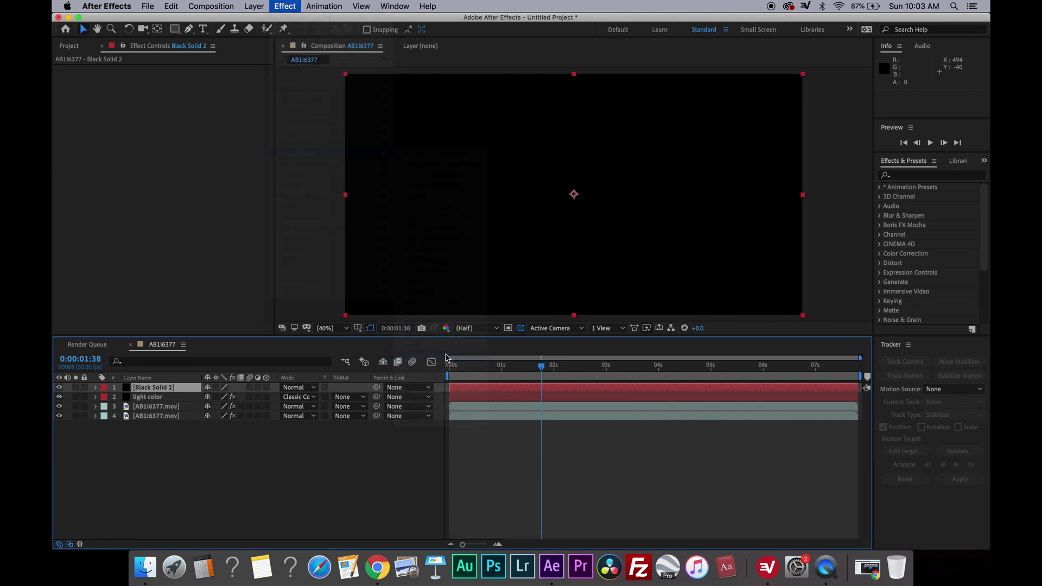
left_click(202, 98)
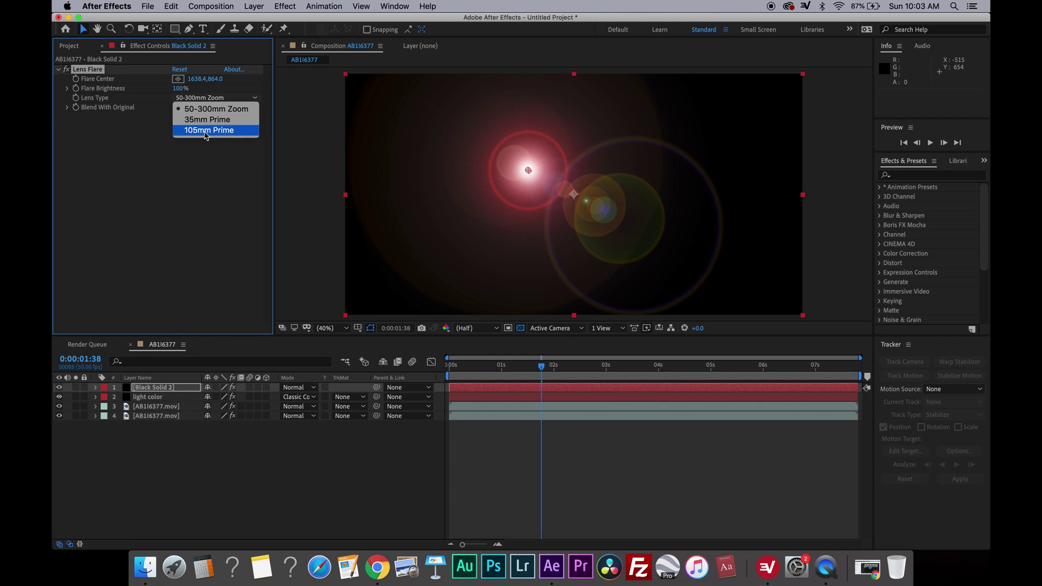
left_click(206, 131)
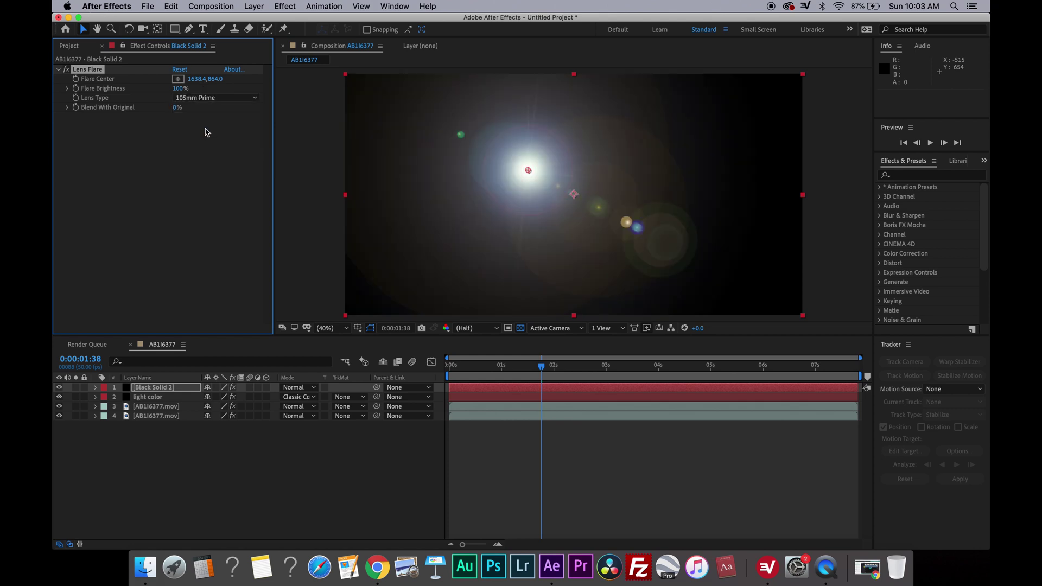
Set Flare Brightness to 106% and move the flare centre to the right edge
left_click(180, 89)
type("106")
key("Return")
left_click(178, 79)
left_click_drag(819, 123, 851, 132)
Apply Gaussian Blur to Black Solid 2 at 209.1 blurriness with Repeat Edge Pixels on
left_click(294, 4)
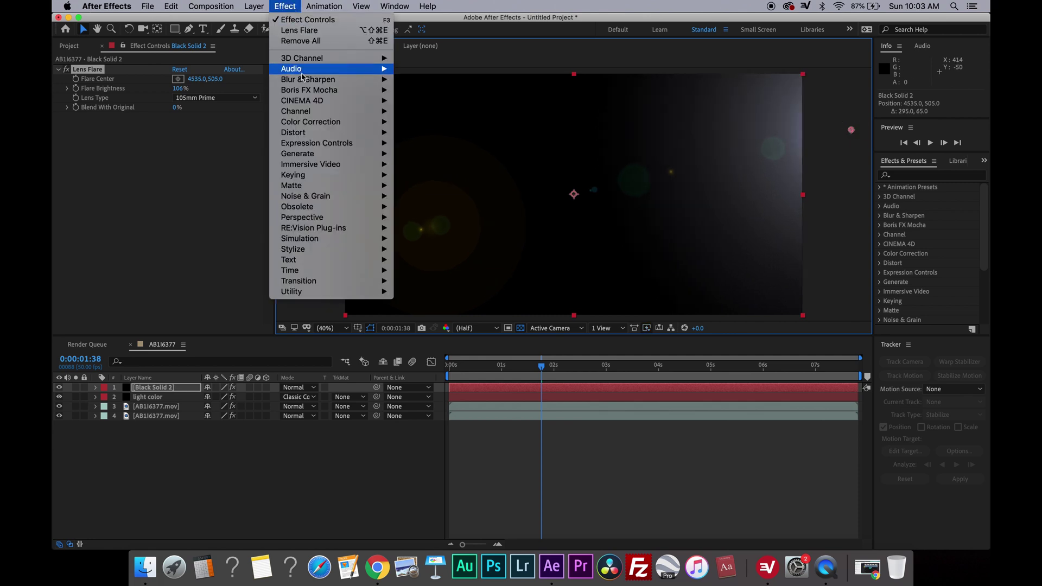
mouse_move(331, 79)
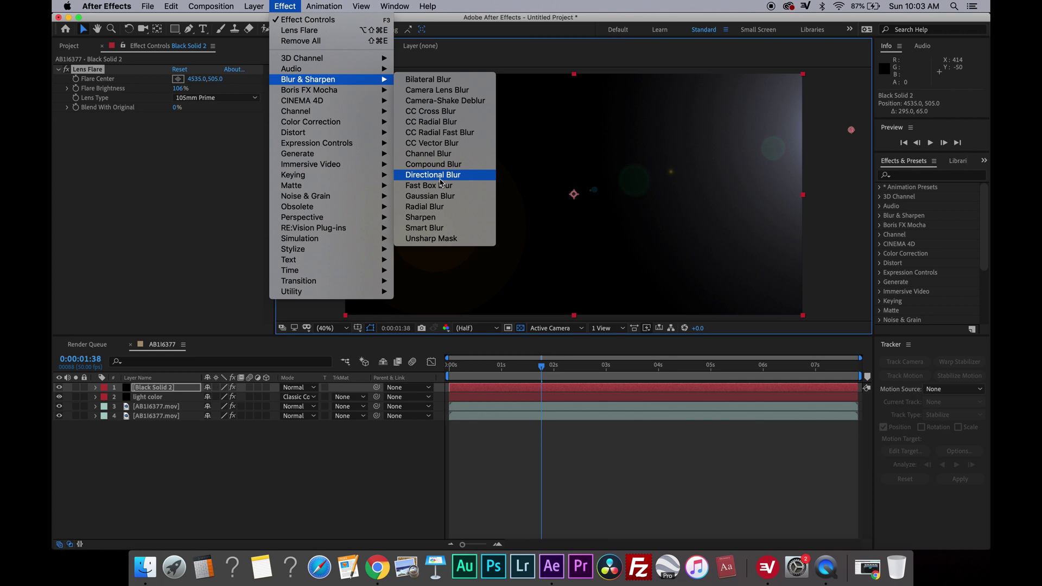
left_click(437, 196)
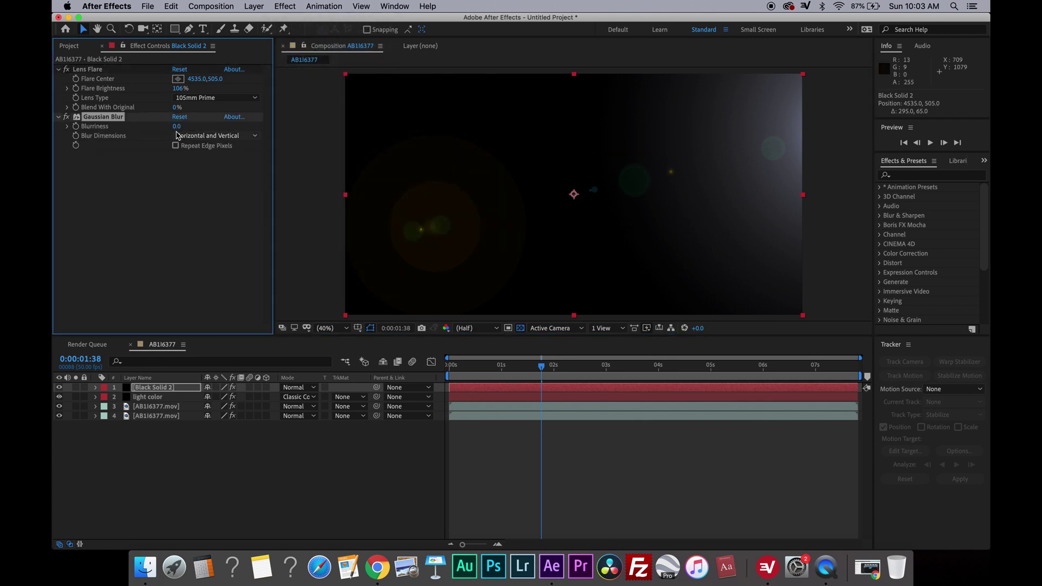
left_click_drag(177, 132, 274, 130)
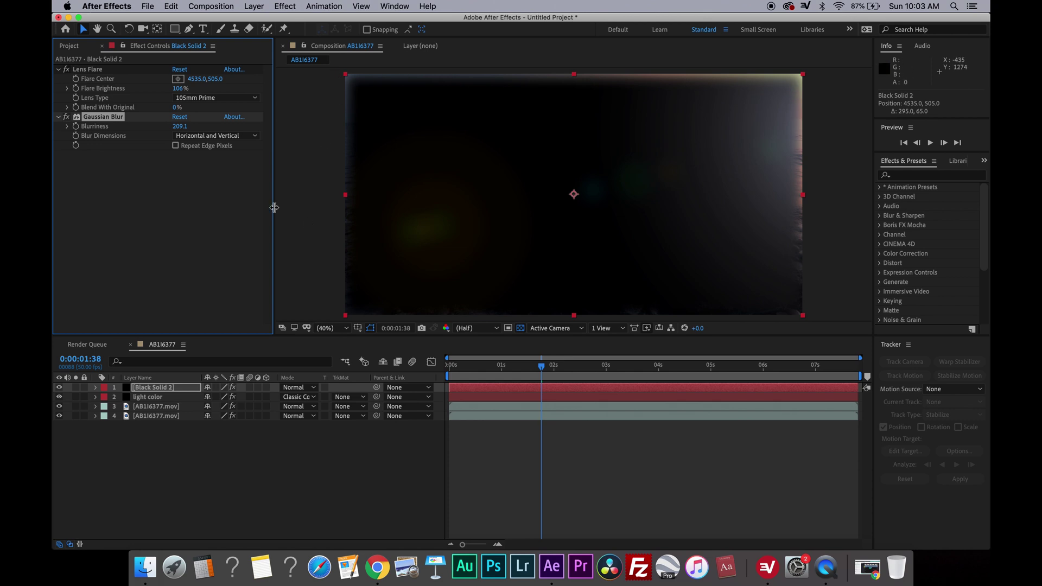
left_click(176, 146)
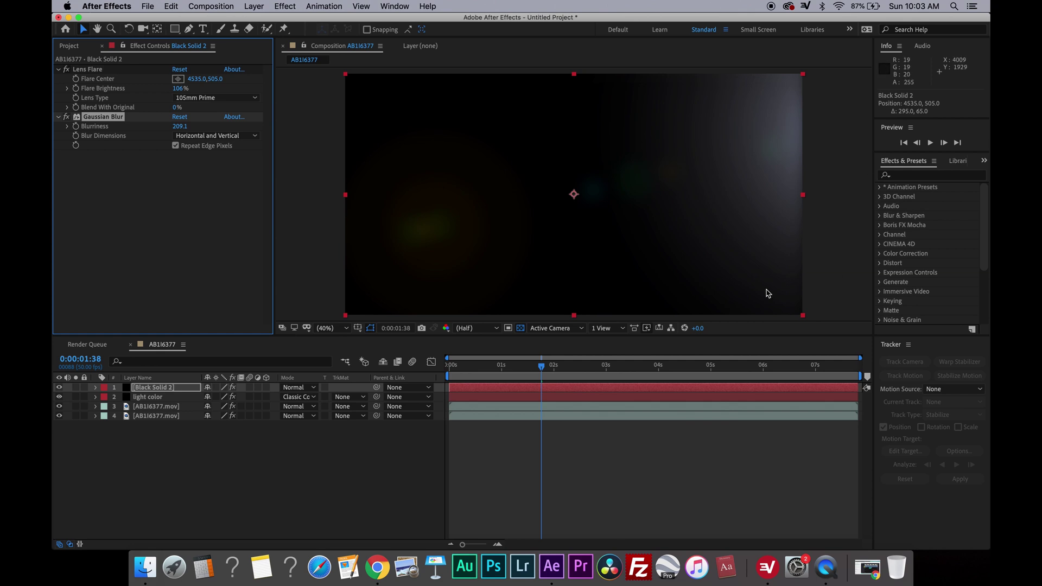
Set the flare layer's blend mode to Add over the seascape
left_click(303, 389)
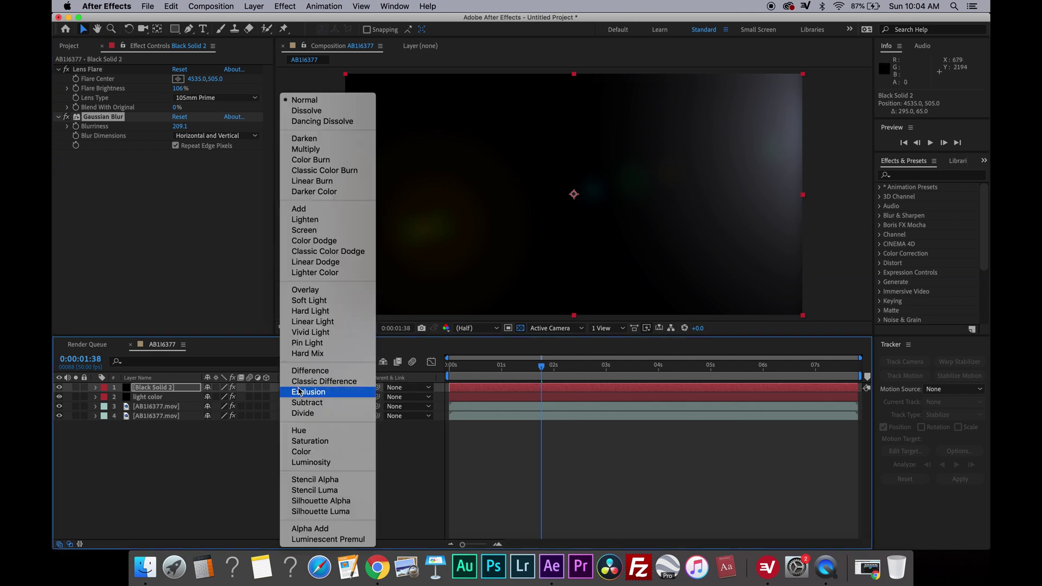
left_click(306, 212)
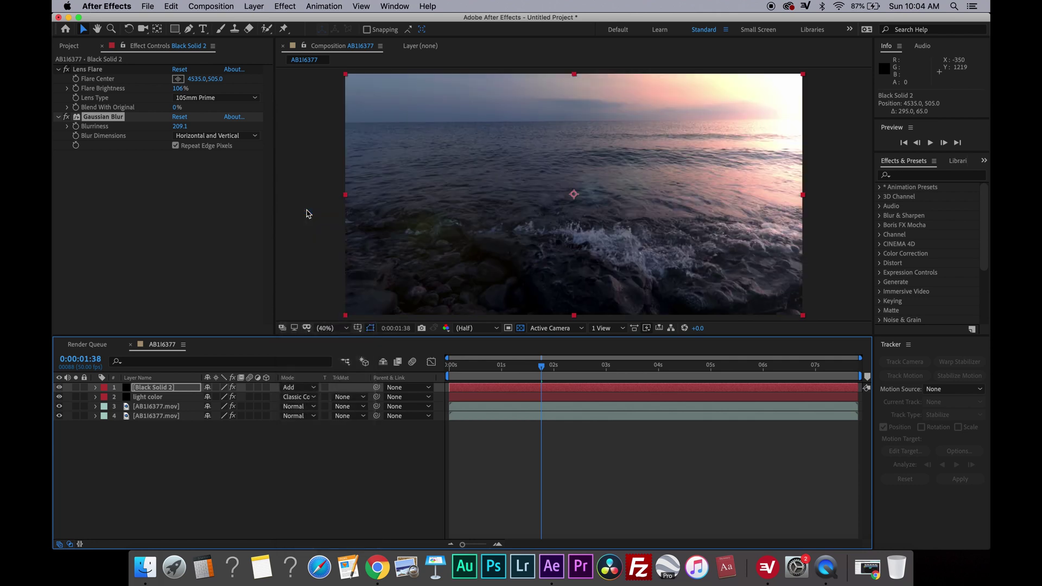
left_click(282, 6)
Apply Hue/Saturation to the flare layer and colorize it with a warm orange hue
mouse_move(326, 122)
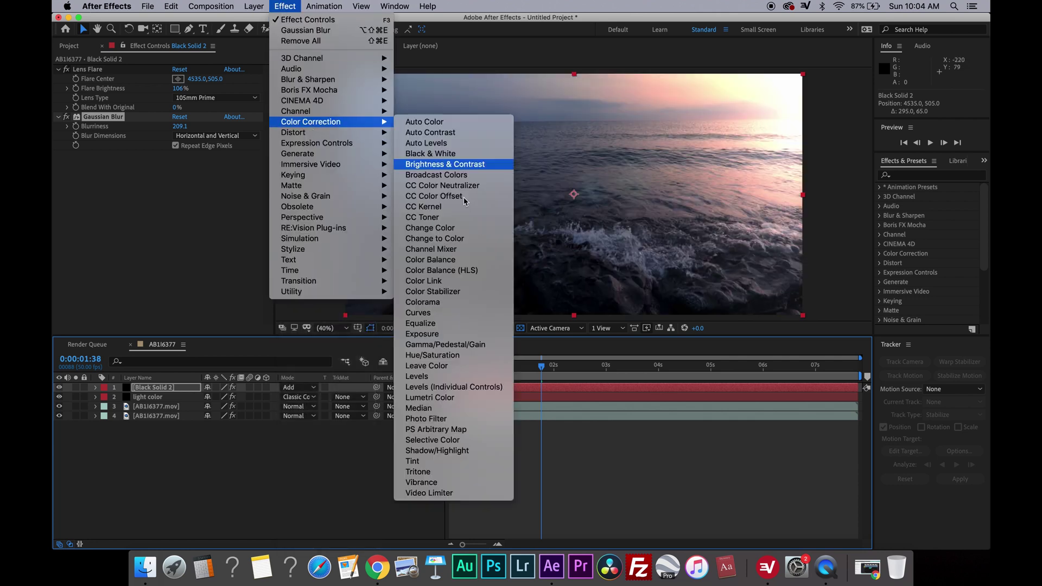
left_click(464, 355)
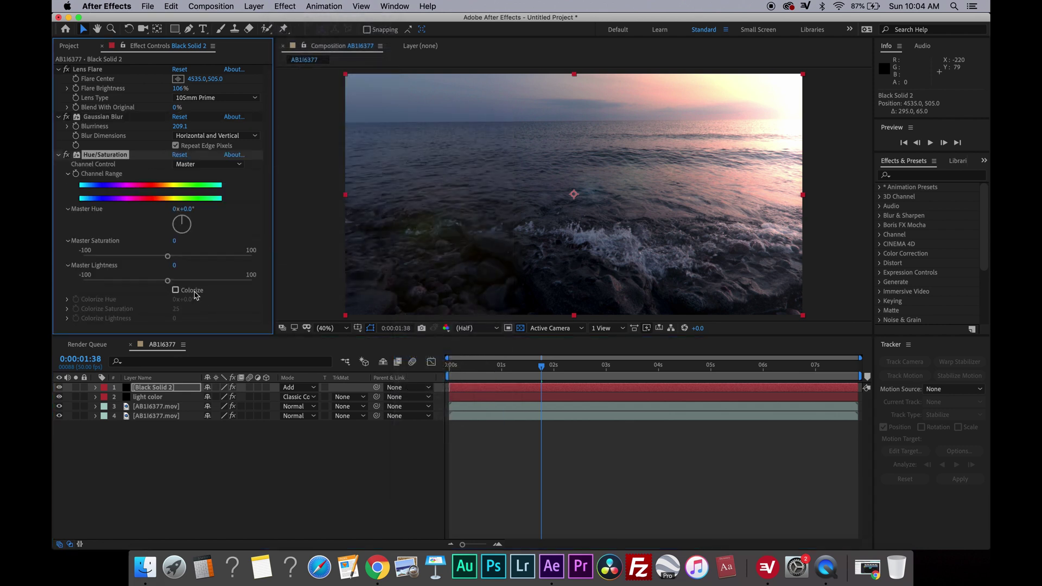
left_click(195, 291)
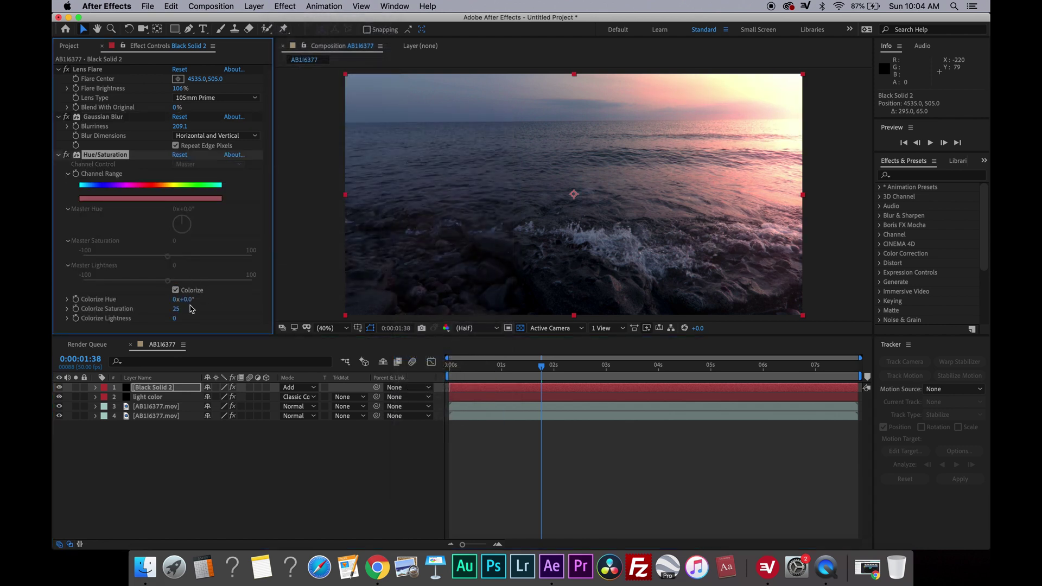
left_click(187, 300)
left_click_drag(188, 299, 147, 320)
Set Colorize Lightness to 0, Flare Brightness to 105%, and move the flare centre to 5450, 370
left_click(179, 320)
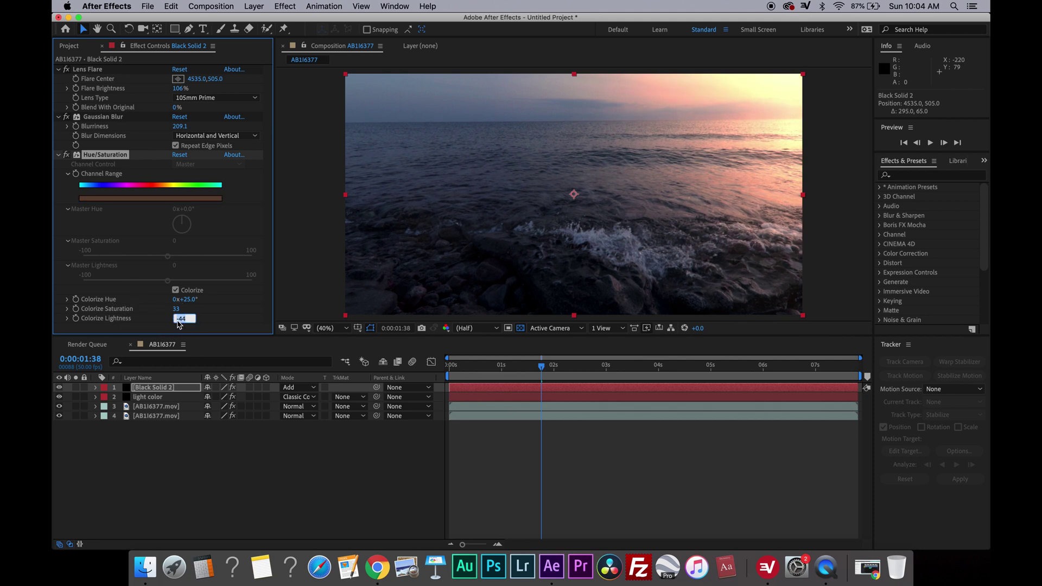
type("0")
key("Return")
left_click_drag(179, 89, 179, 93)
left_click_drag(851, 133, 955, 118)
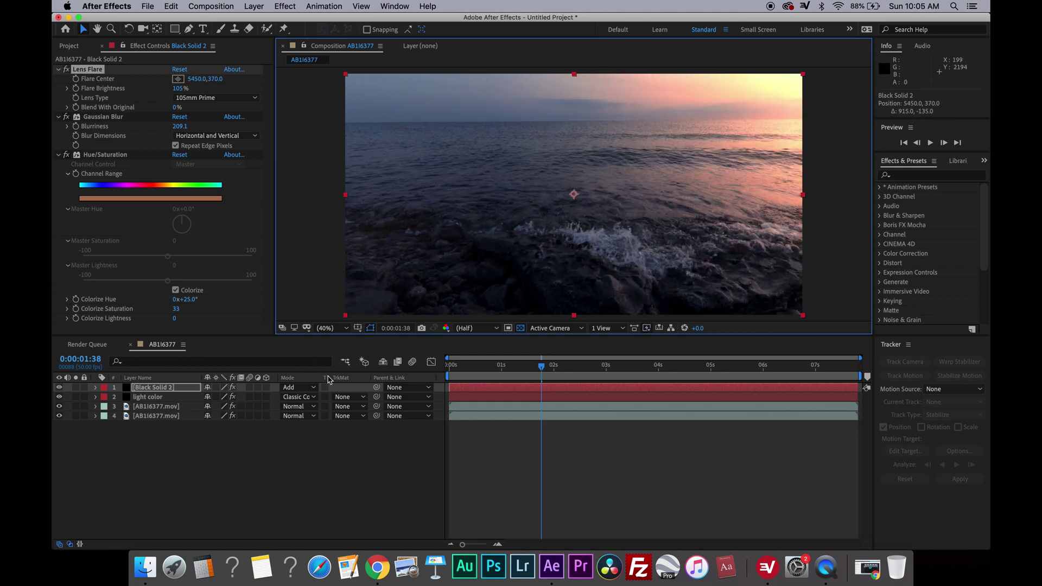
Toggle the flare and light color layers off and on, previewing the clip and returning to 0:00:02:45
left_click(59, 388)
left_click(58, 389)
left_click(57, 388)
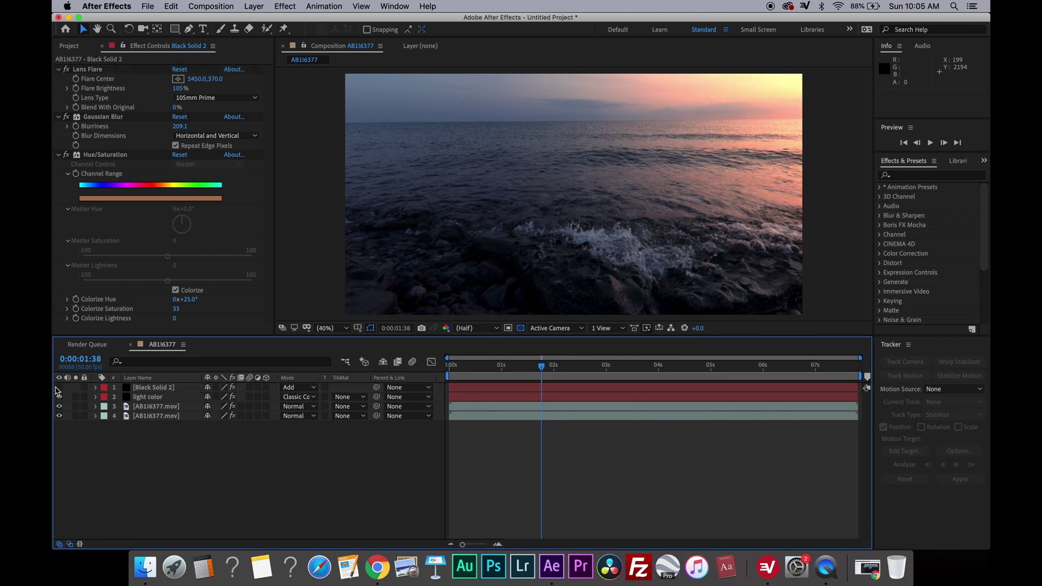
left_click(60, 388)
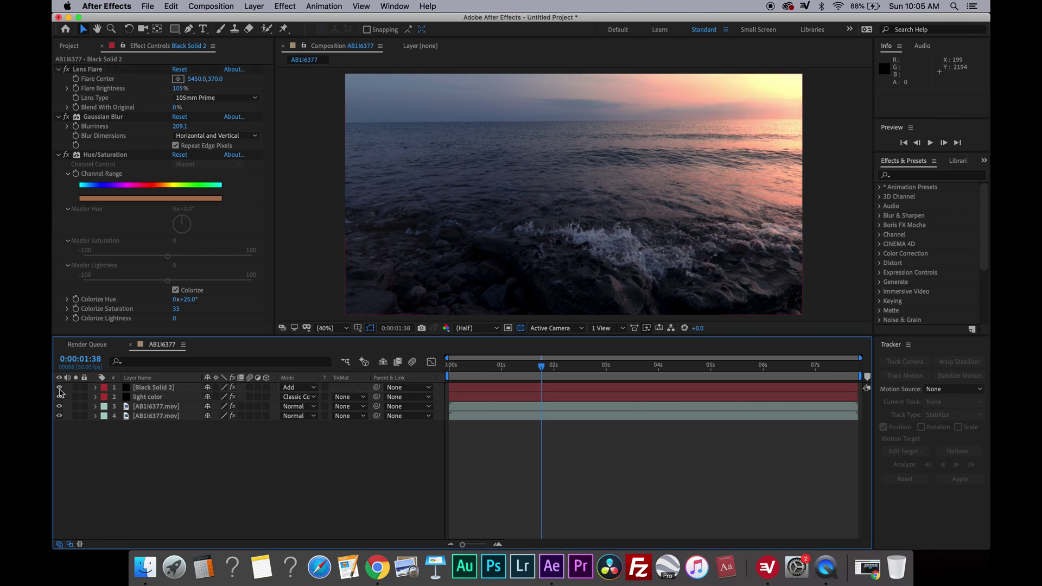
left_click(60, 398)
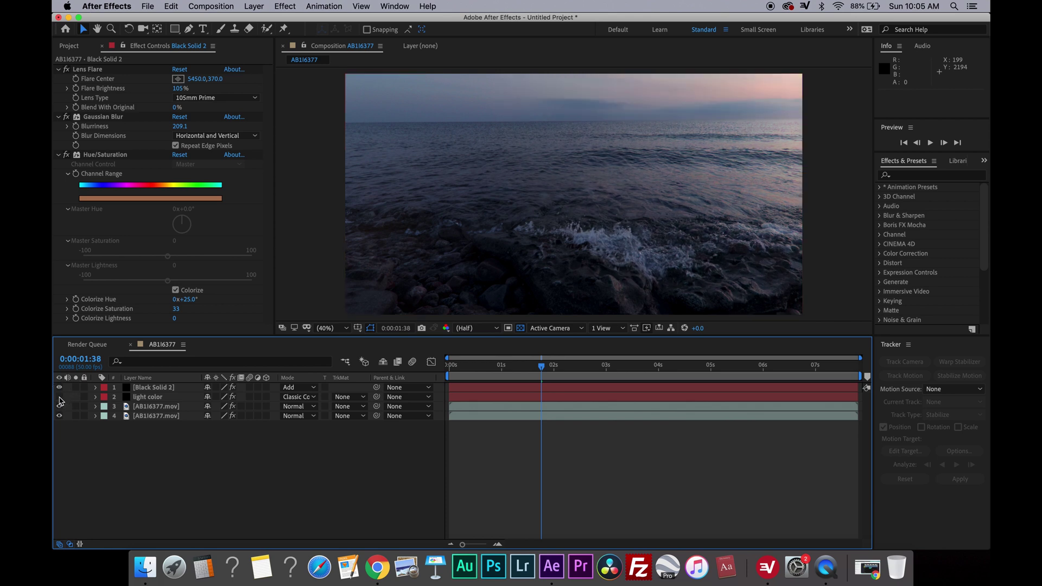
left_click(60, 389)
left_click(60, 388)
left_click(60, 398)
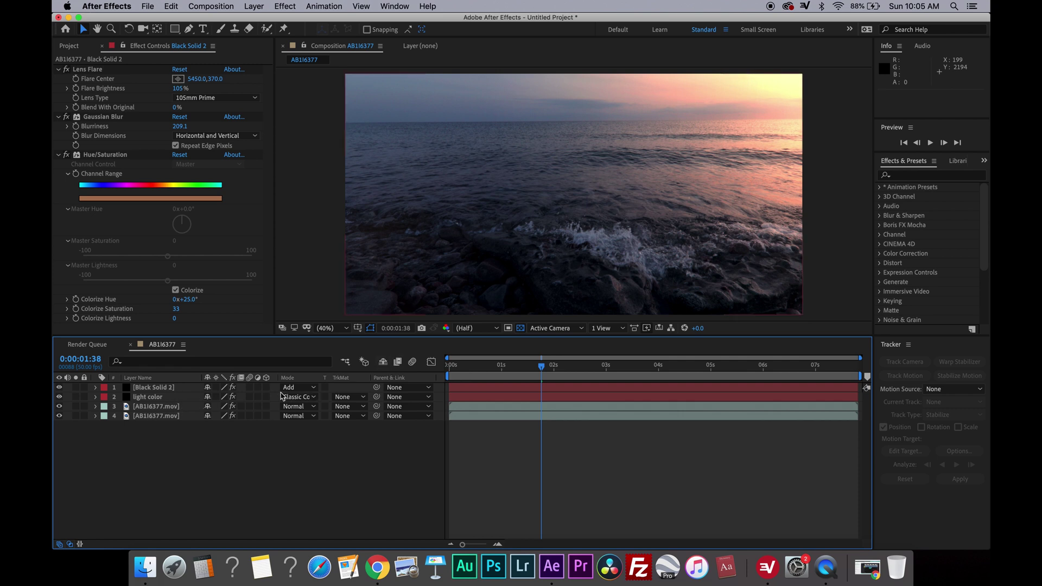
left_click_drag(557, 367, 611, 358)
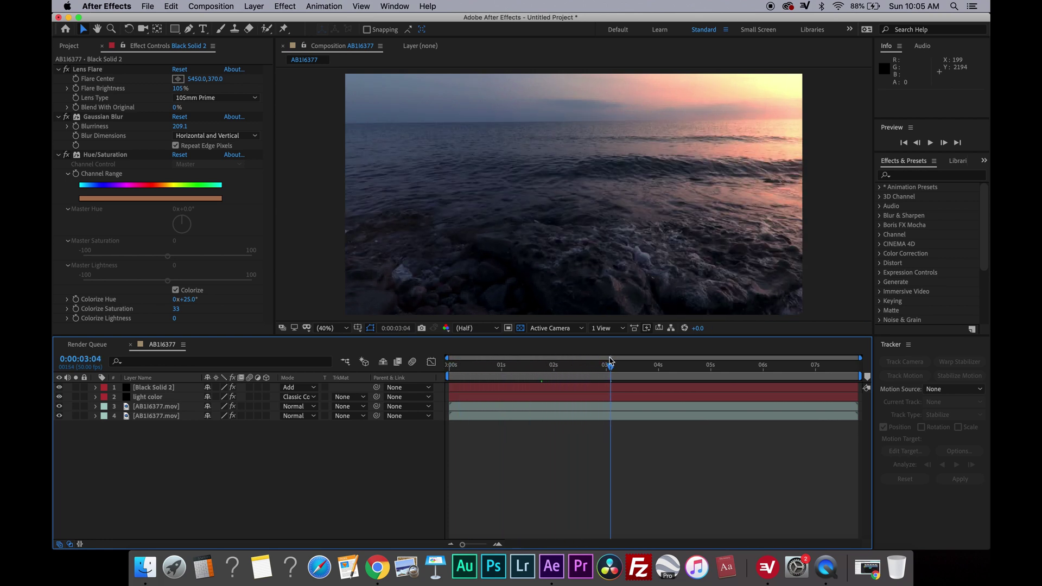
left_click_drag(611, 369, 601, 365)
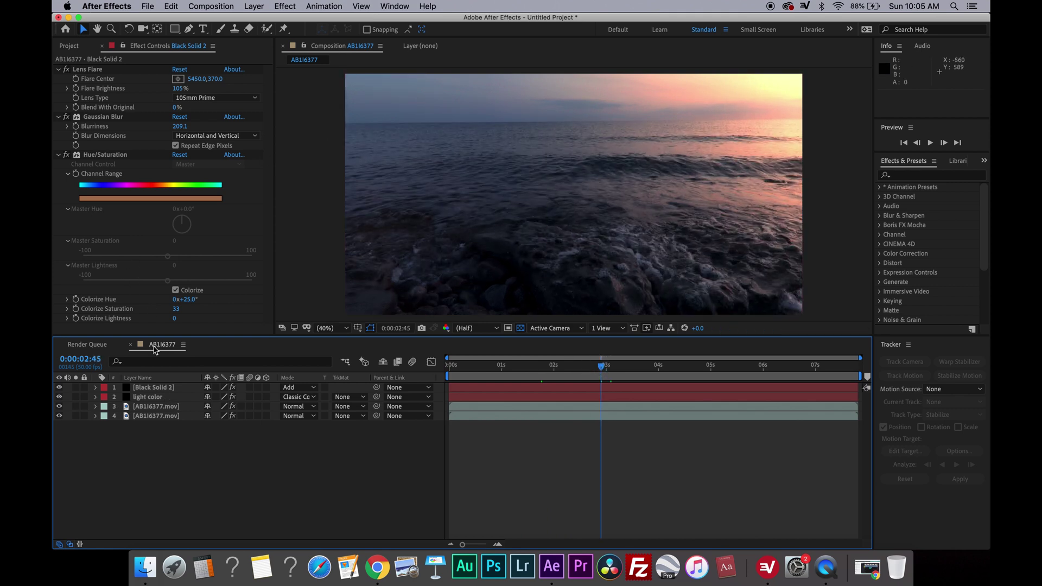
Select Black Solid 2 and bring up the Layer > New choices
left_click(156, 387)
left_click(254, 6)
mouse_move(282, 20)
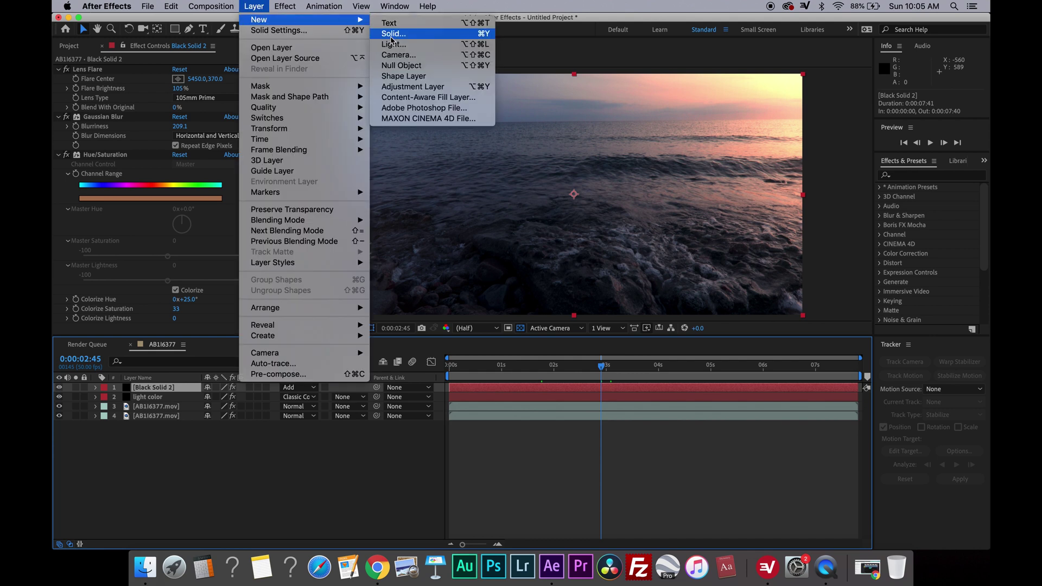
Add an adjustment layer on top and apply Vibrance to it, raising Saturation
left_click(413, 87)
left_click(285, 6)
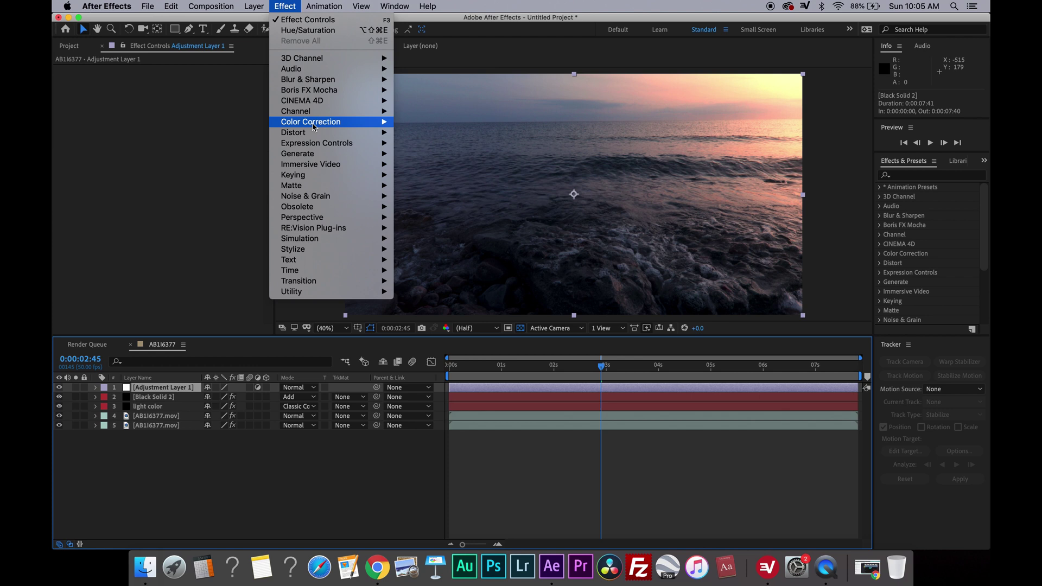
mouse_move(326, 121)
left_click(455, 482)
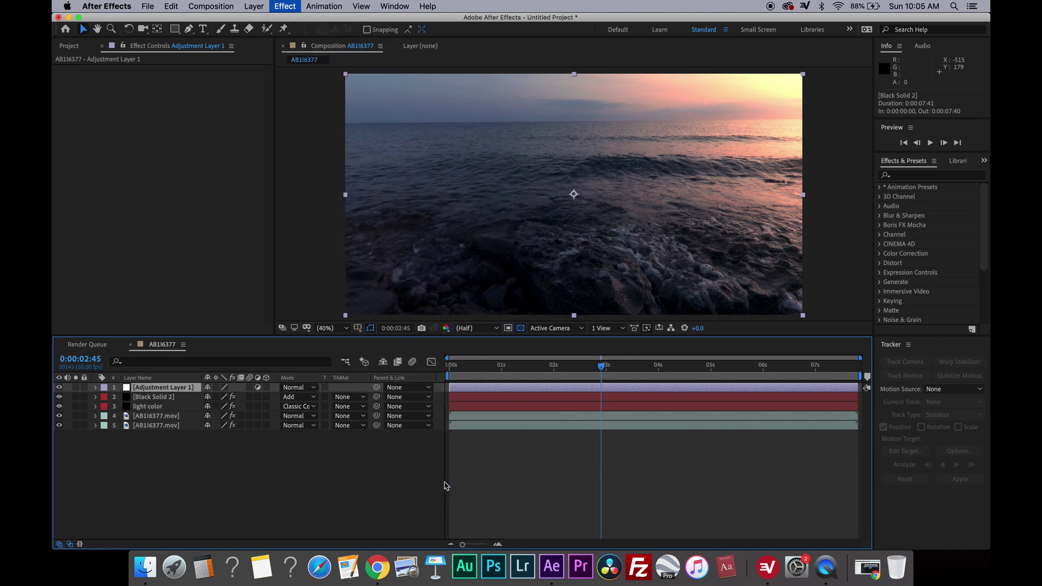
left_click_drag(176, 88, 199, 89)
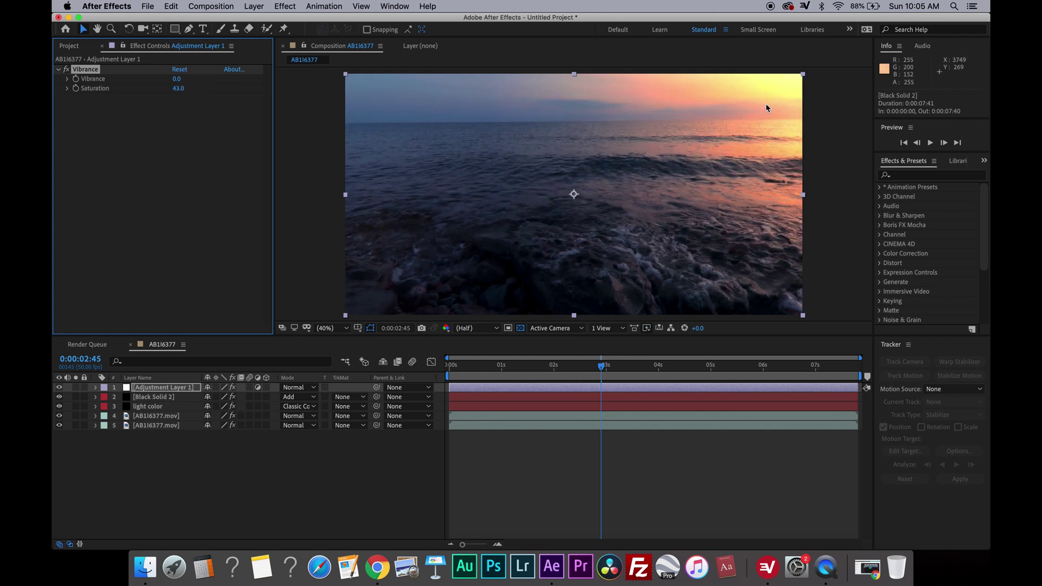
Compare Vibrance on and off, then settle its Saturation at 15
left_click(66, 70)
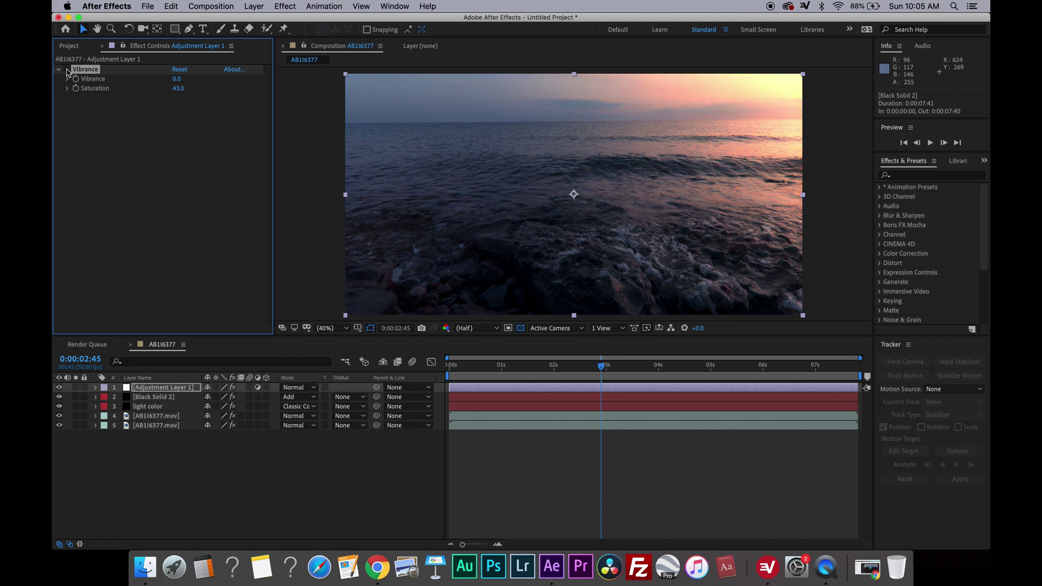
left_click(66, 70)
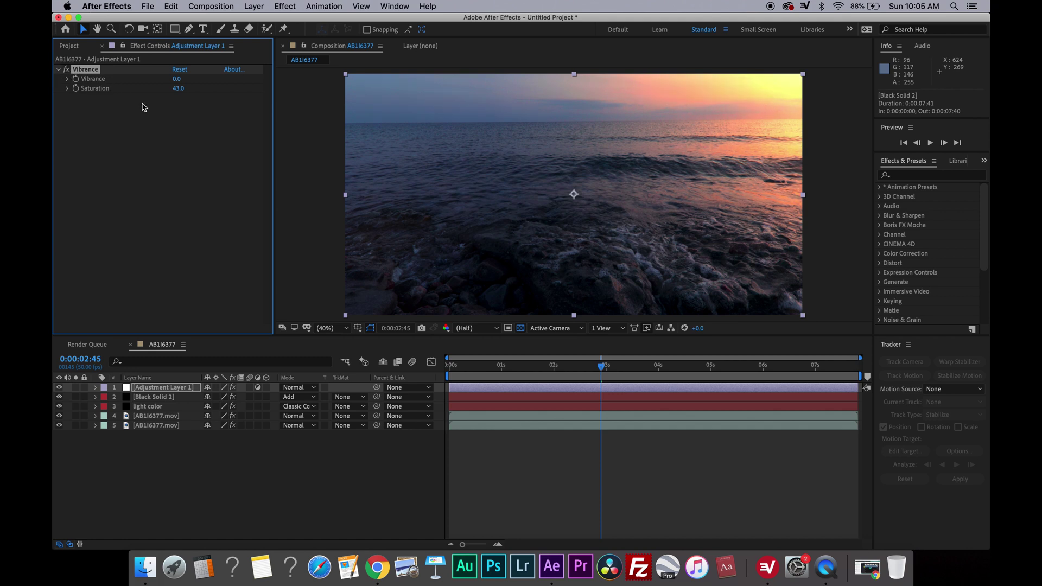
left_click(66, 70)
left_click(67, 69)
mouse_move(178, 88)
left_mouse_down()
mouse_move(154, 88)
mouse_move(181, 87)
left_mouse_up()
left_click(156, 407)
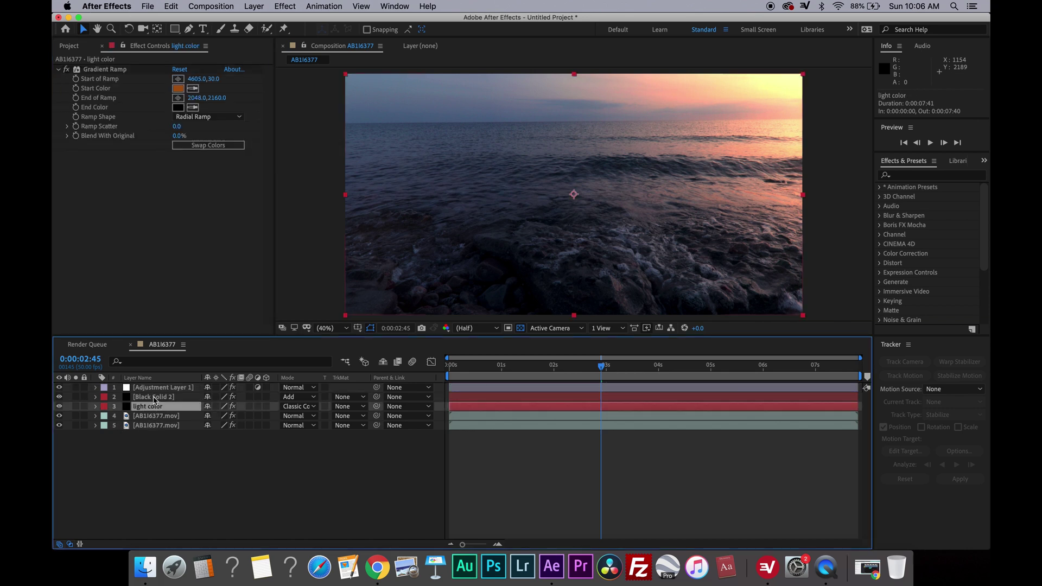
Apply Vibrance to the AB1I6377.mov footage layer with Saturation set to 20
left_click(154, 416)
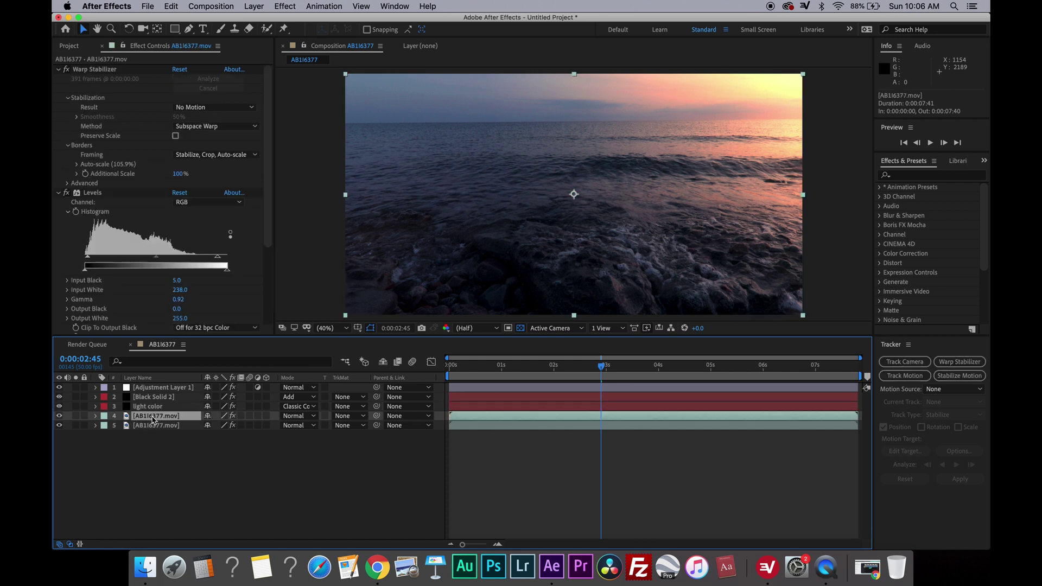
left_click(285, 6)
mouse_move(299, 125)
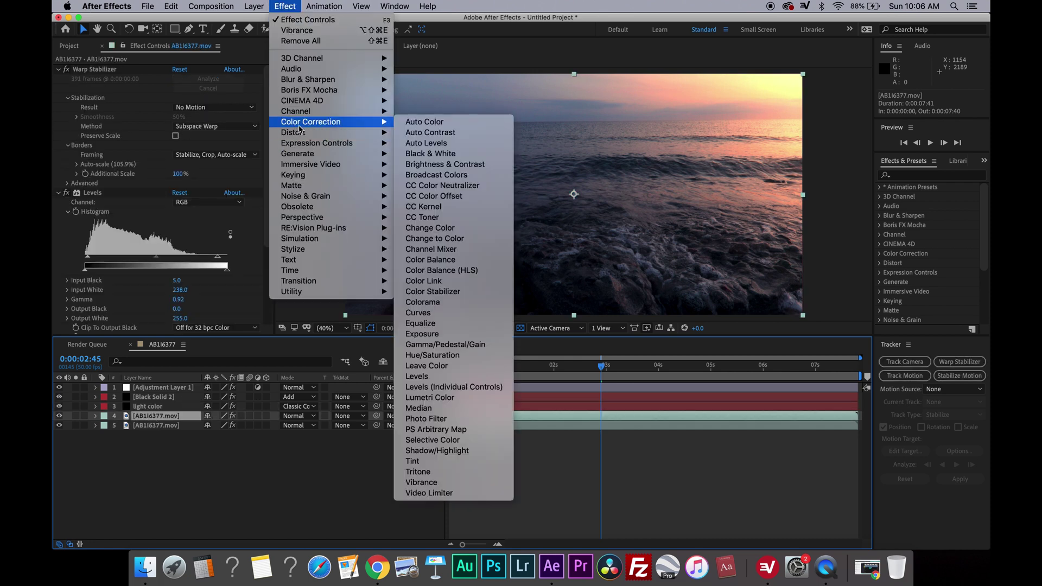
left_click(455, 482)
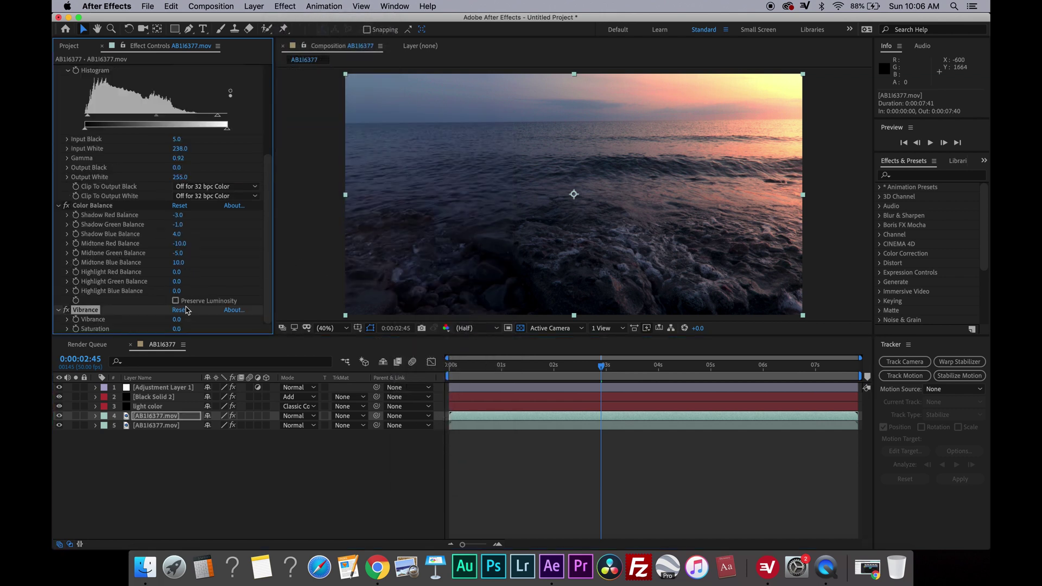
mouse_move(178, 330)
left_mouse_down()
mouse_move(317, 328)
mouse_move(176, 330)
left_mouse_up()
mouse_move(179, 330)
left_mouse_down()
mouse_move(240, 331)
mouse_move(183, 329)
left_mouse_up()
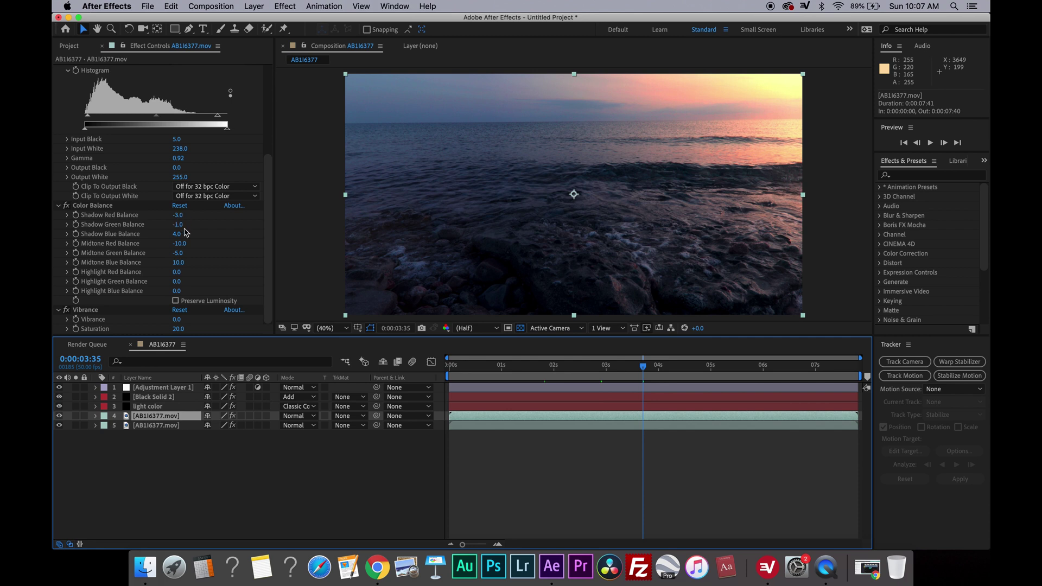
Adjust Color Balance Midtone Green Balance from -5.0 to -4.6, then deselect the footage layer
left_click(179, 254)
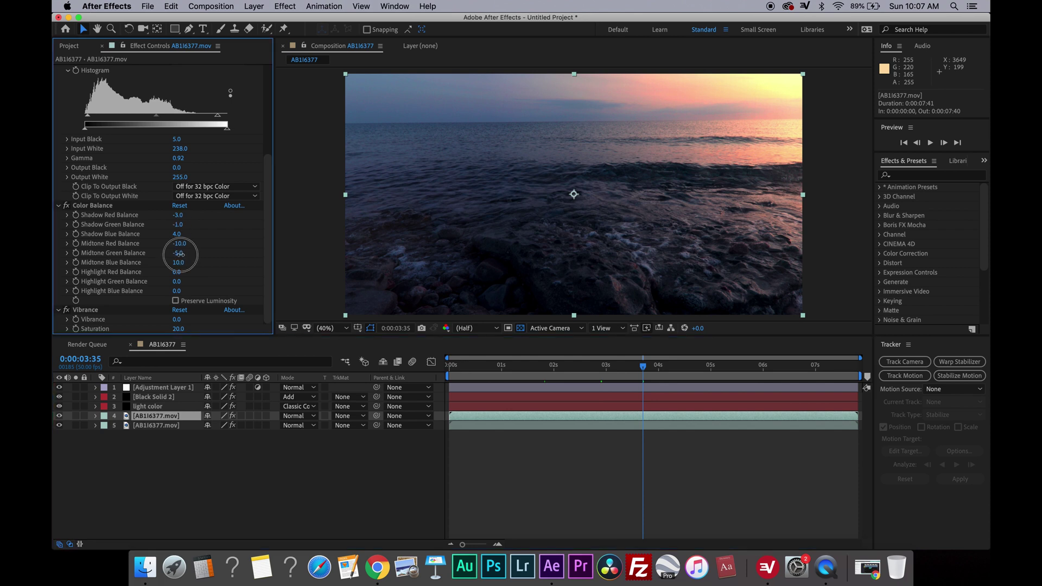
left_click_drag(180, 254, 183, 254)
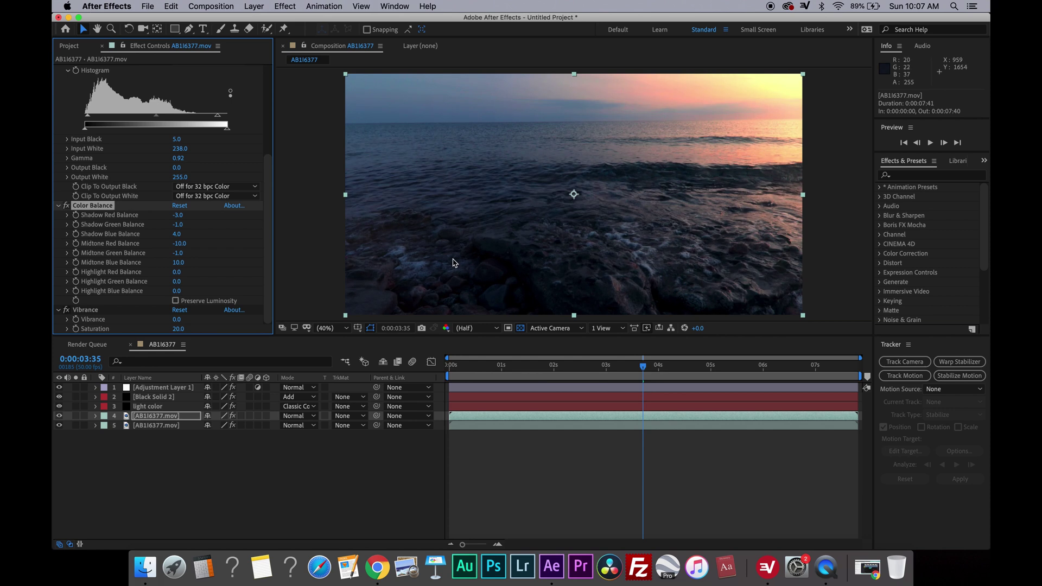
left_click_drag(178, 256, 174, 254)
left_click_drag(179, 257, 180, 254)
left_click(524, 489)
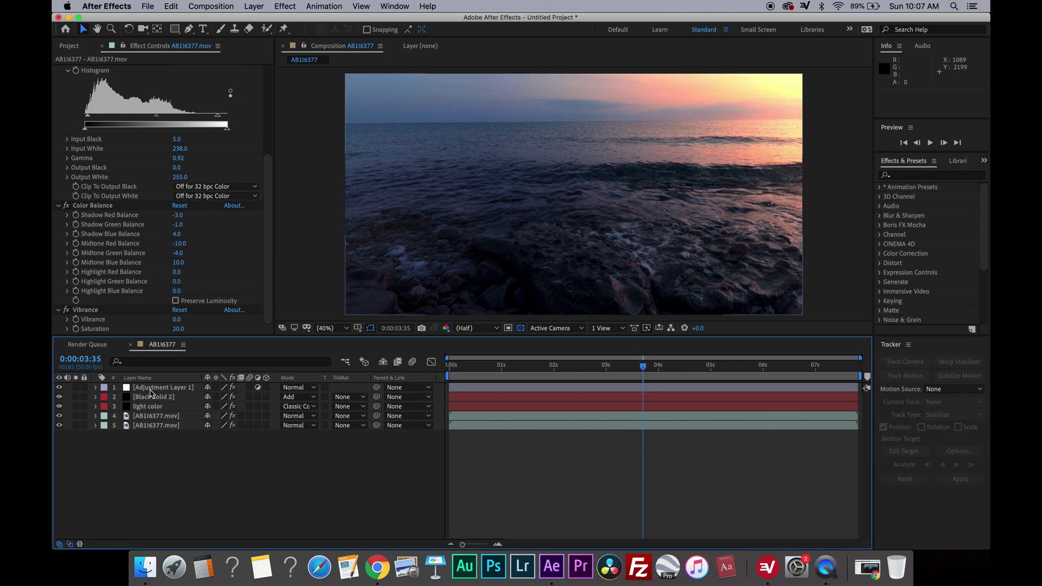
left_click_drag(59, 416, 59, 387)
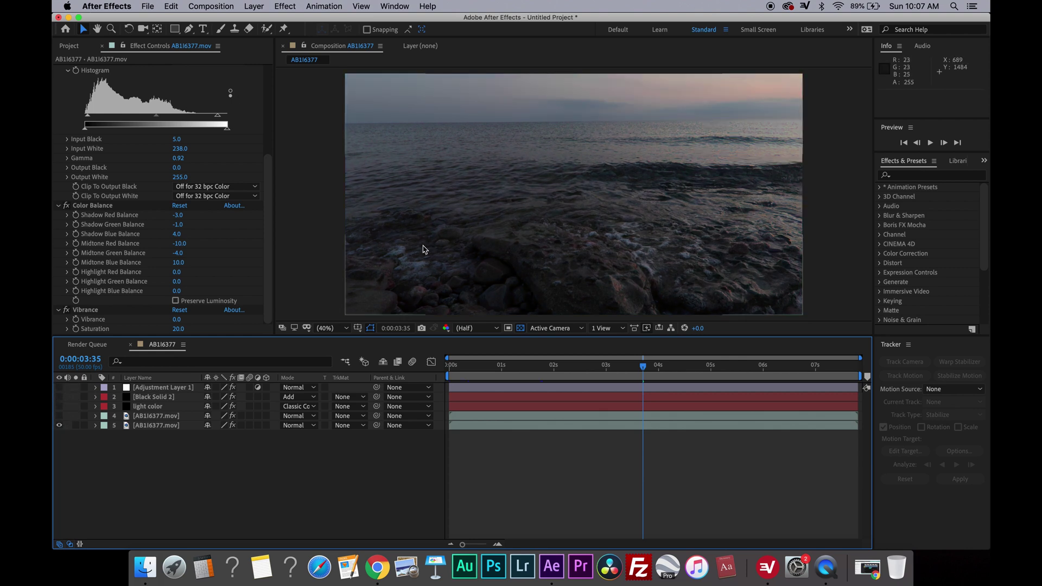
left_click_drag(494, 368, 598, 367)
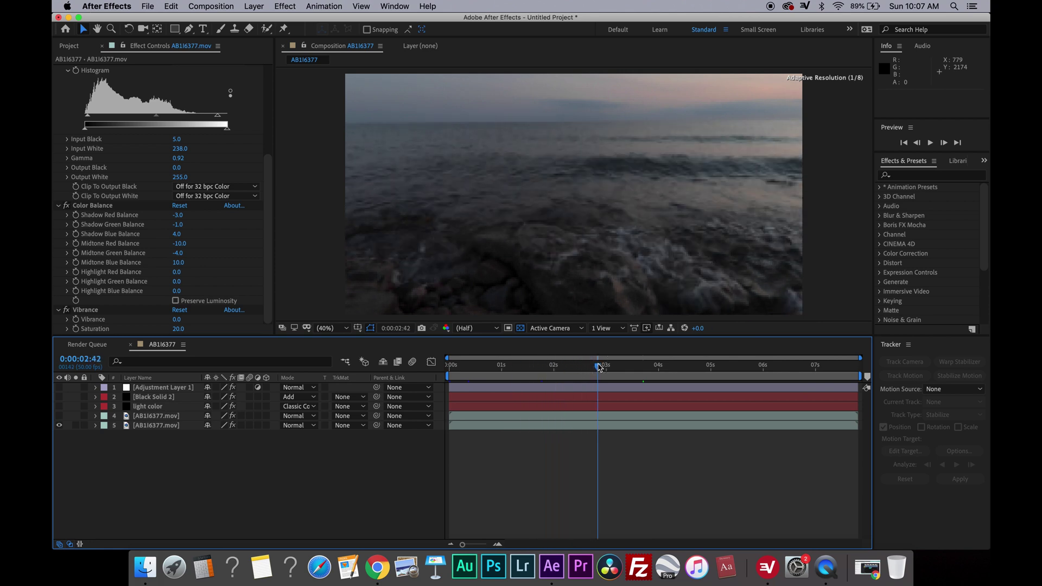
left_click_drag(60, 416, 59, 387)
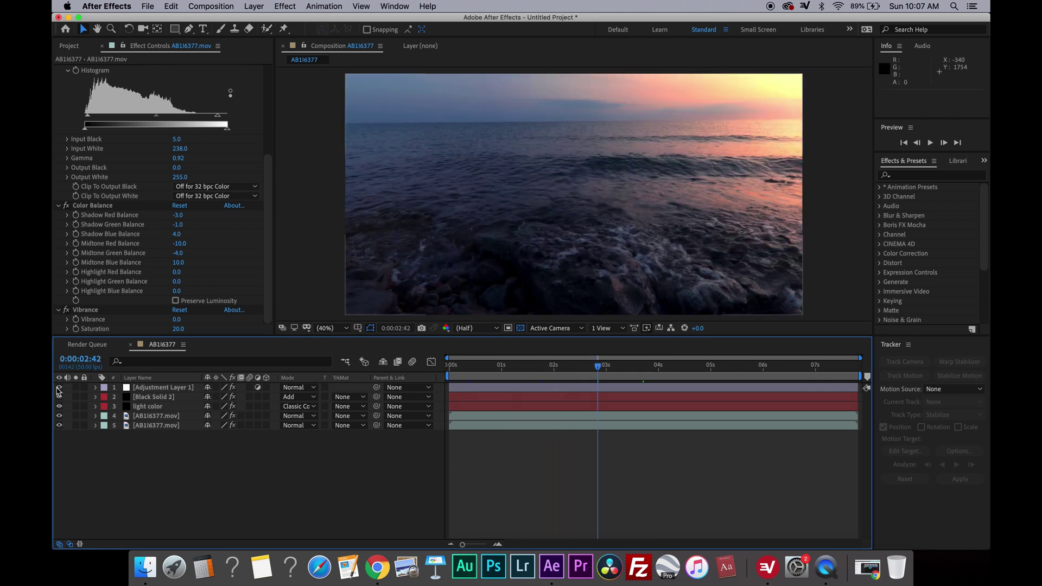